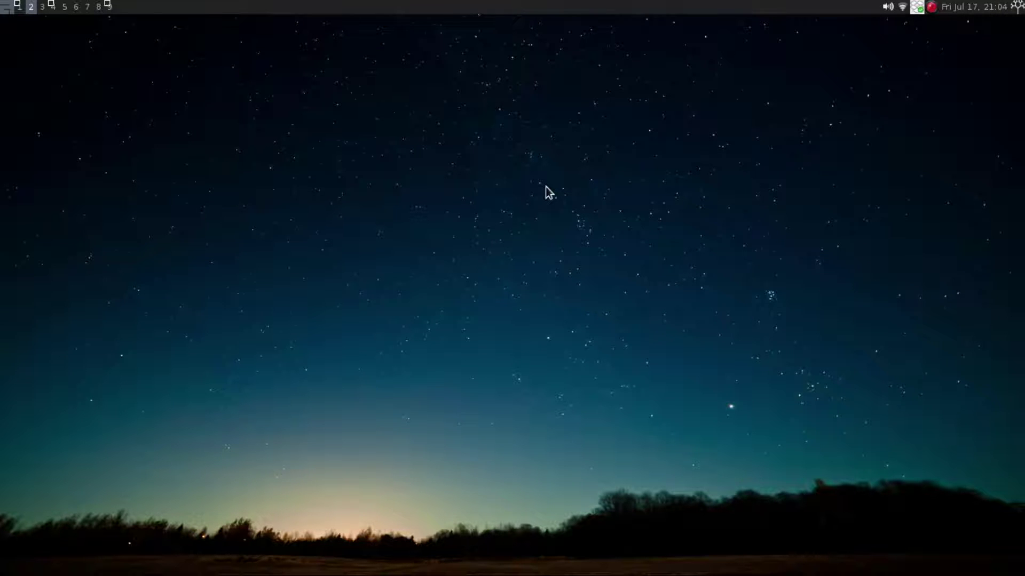
# On tag 4, open Thunar's themes folder listing the default, sky and zenburn themes.
pyautogui.press('super+4')
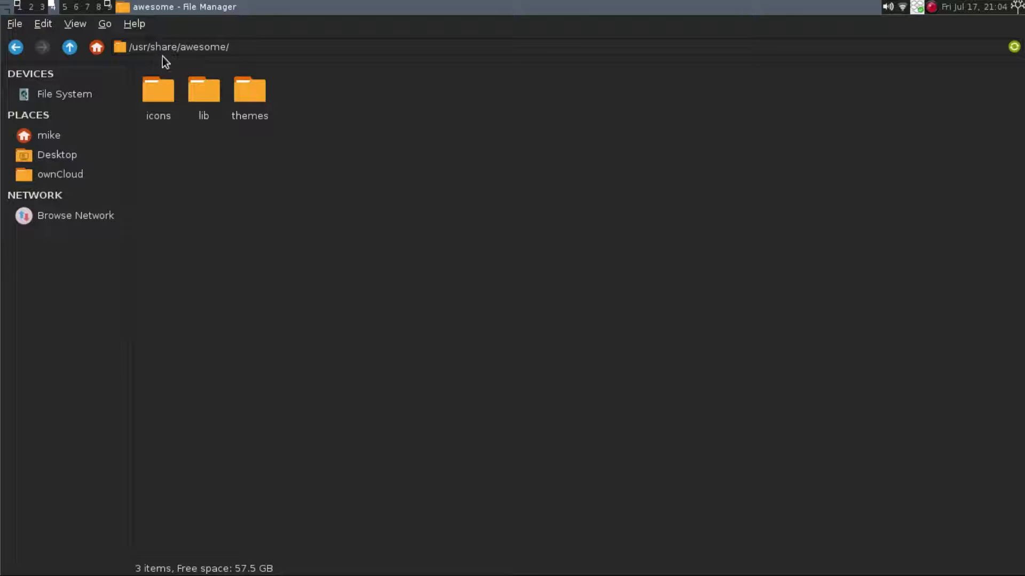
pyautogui.doubleClick(235, 98)
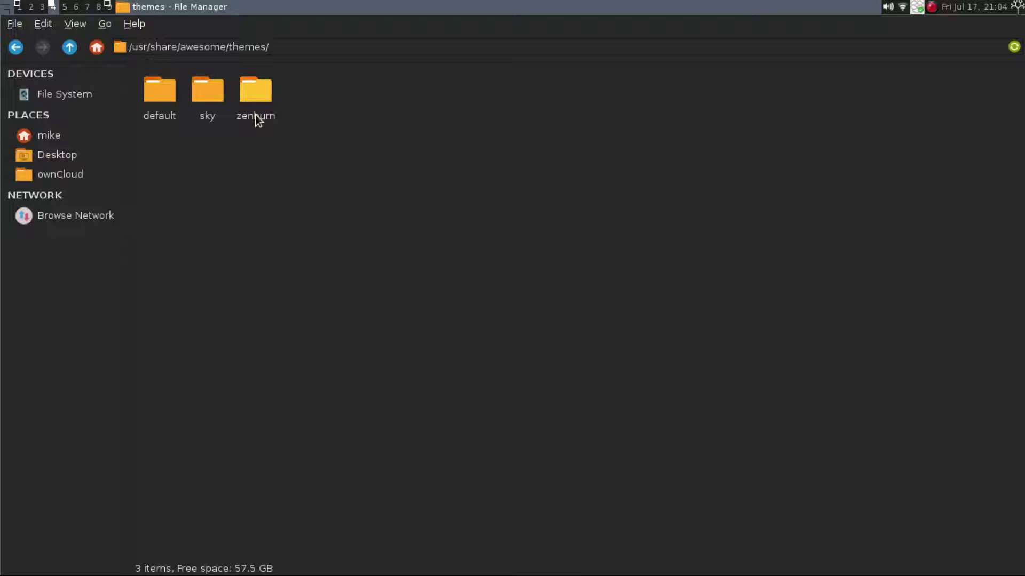
# Open ~/.config/awesome/rc.lua in gedit from a new urxvt terminal on tag 2, fixing the mistyped path.
pyautogui.press('super+2')
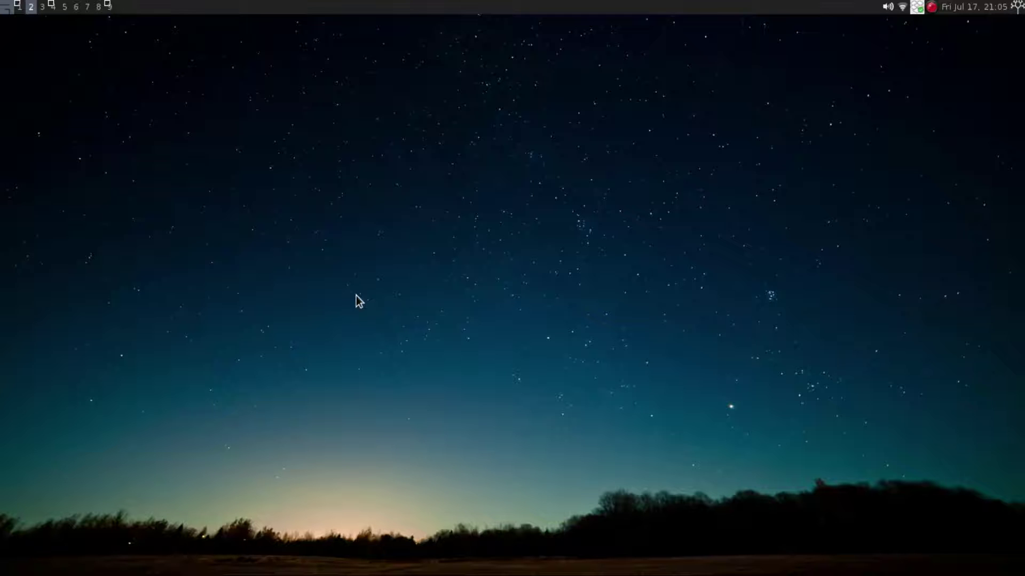
pyautogui.press('super+Return')
pyautogui.write('ge')
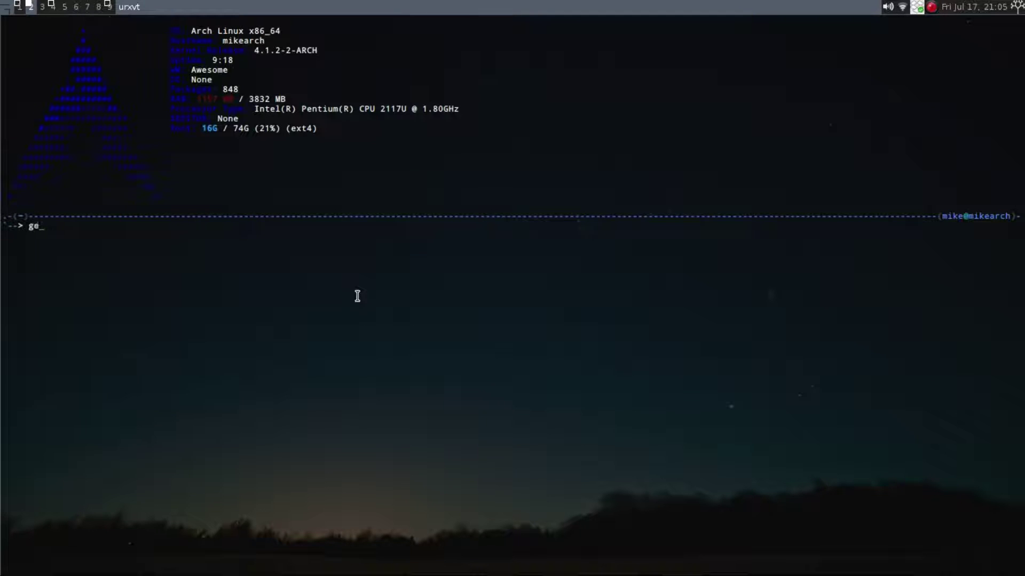
pyautogui.write('dit ~/.config/rc.lua')
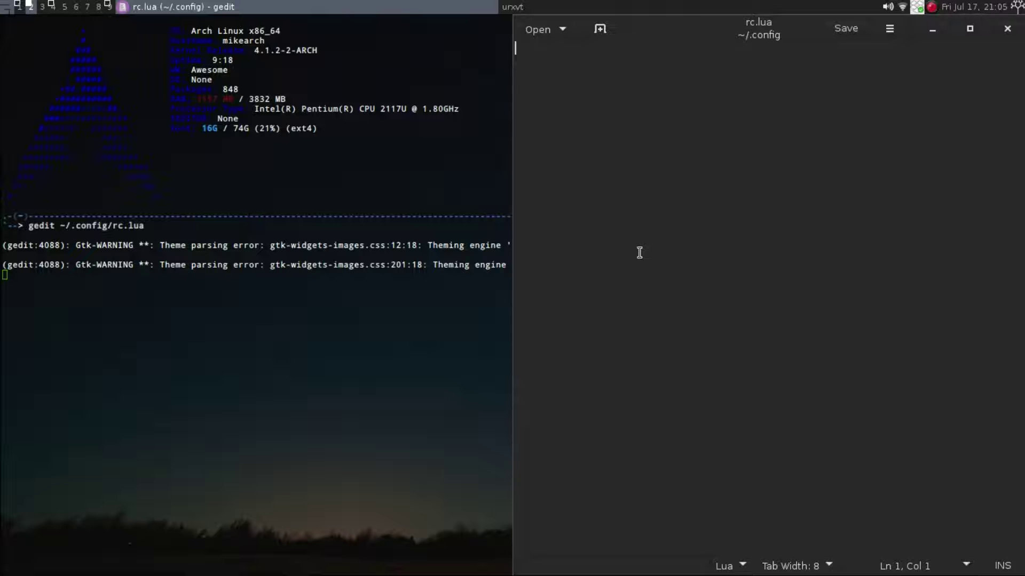
pyautogui.hotkey('ctrl', 'q')
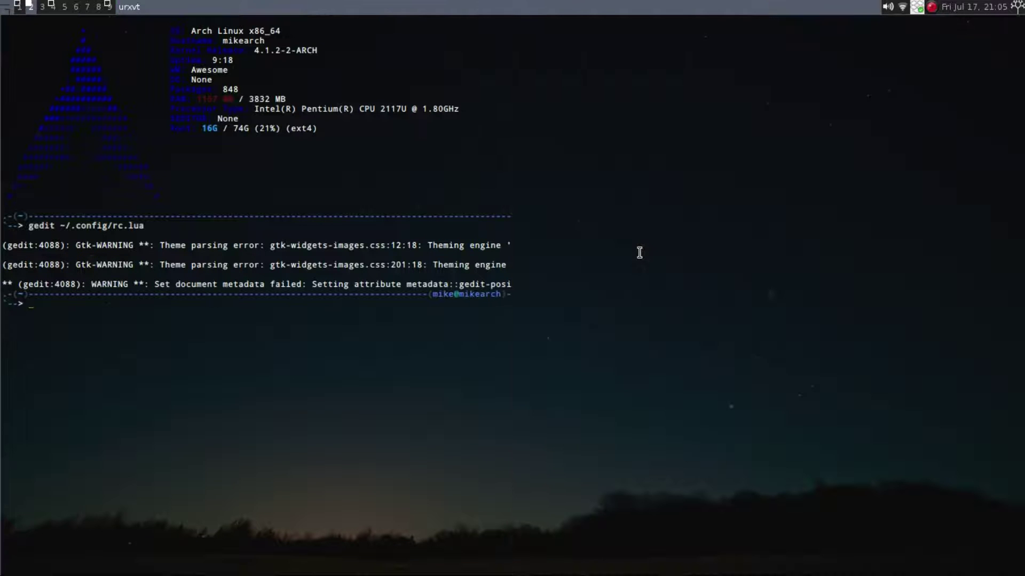
pyautogui.press('Up')
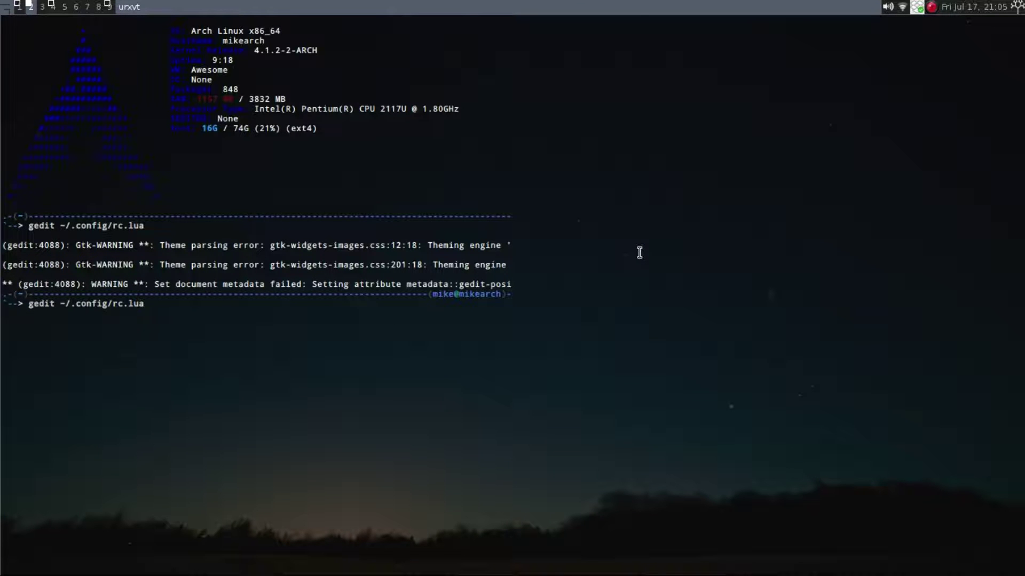
pyautogui.write('awesome/')
pyautogui.press('Return')
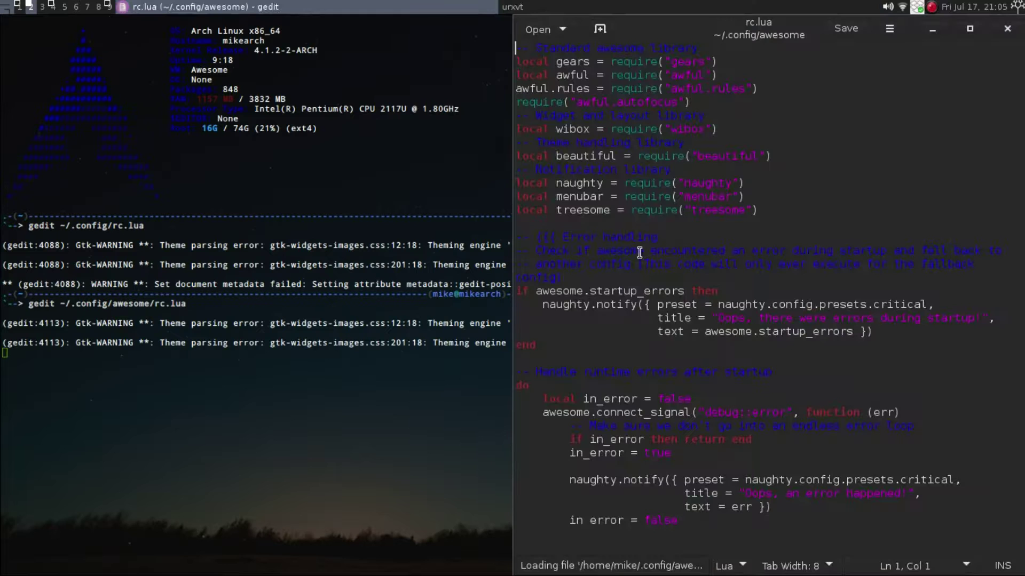
pyautogui.hotkey('ctrl', 'f')
# Delete 'default' from the beautiful.init theme path in rc.lua, then switch to empty tag 3.
pyautogui.press('F11')
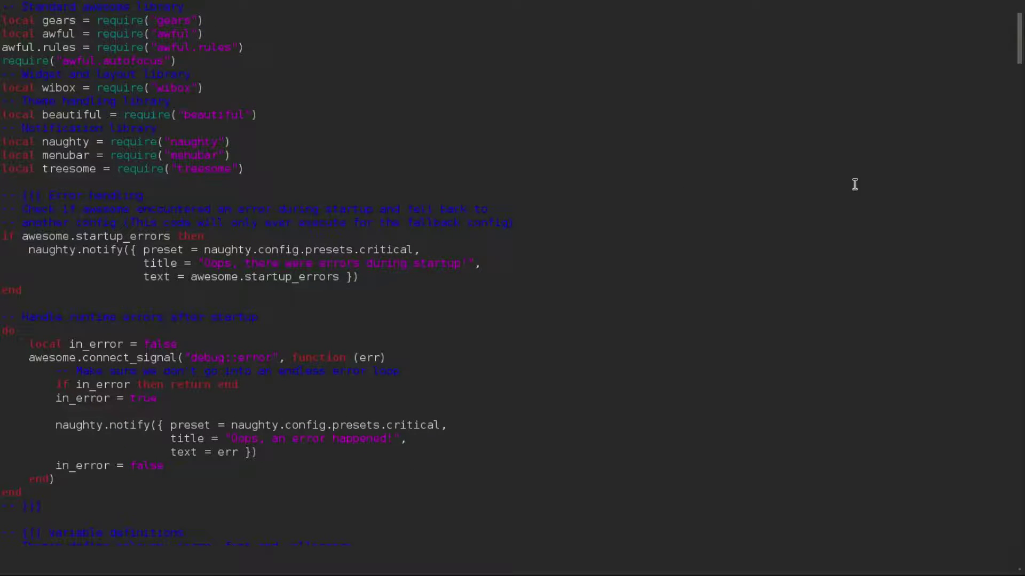
pyautogui.moveTo(1020, 43); pyautogui.dragTo(1019, 69)
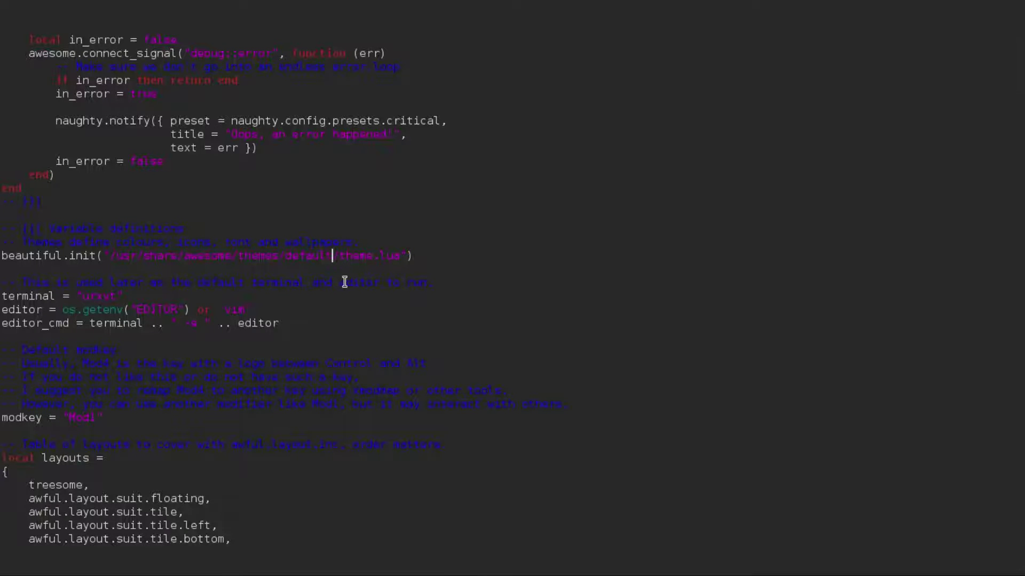
pyautogui.press('BackSpace')
pyautogui.press('BackSpace')
pyautogui.press('BackSpace')
pyautogui.press('BackSpace')
pyautogui.press('BackSpace')
pyautogui.press('BackSpace')
pyautogui.press('BackSpace')
pyautogui.press('F11')
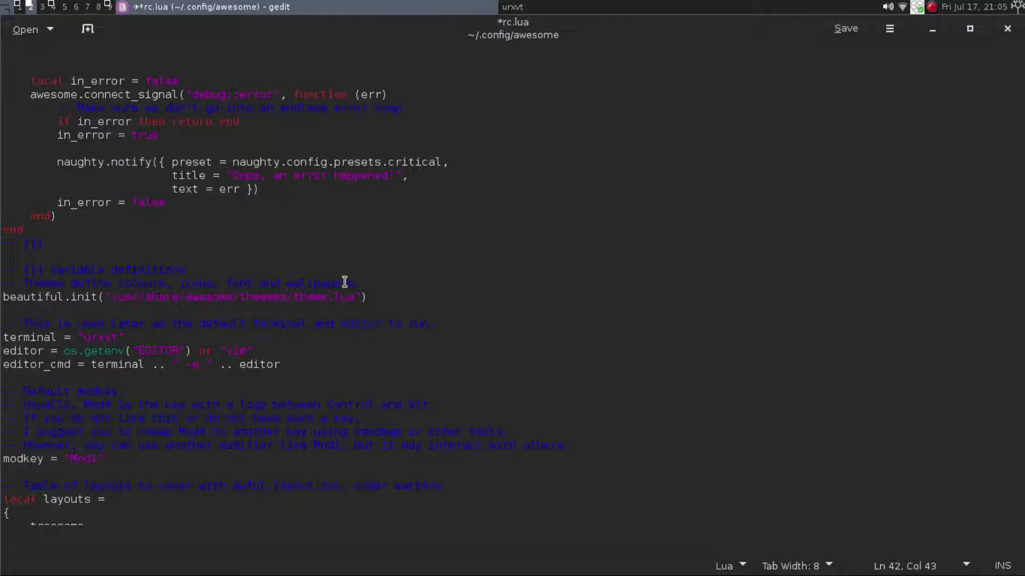
pyautogui.hotkey('alt', '3')
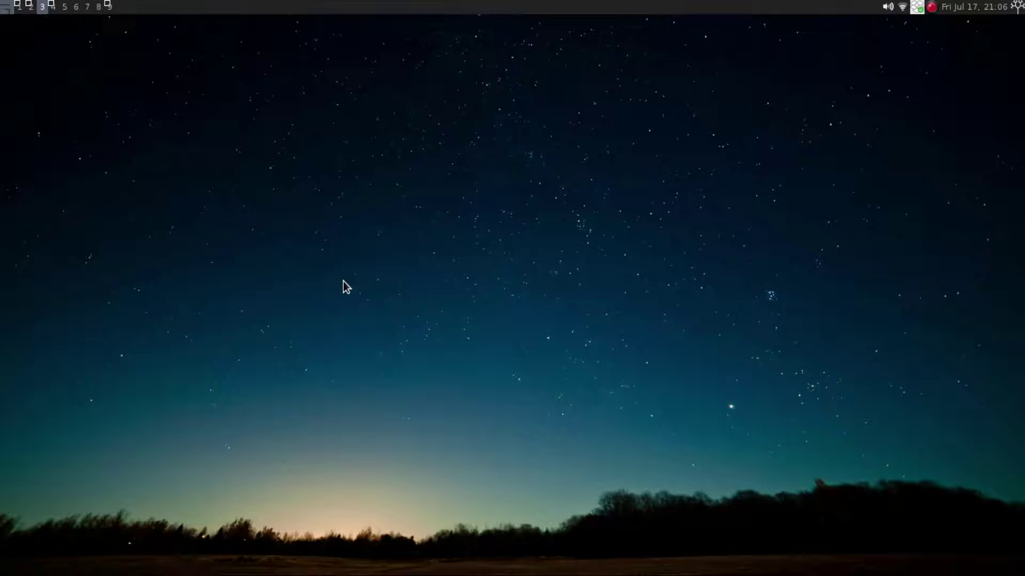
# In a new terminal, abandon the cp themes command and cd into ~/.config/awesome.
pyautogui.press('super+Return')
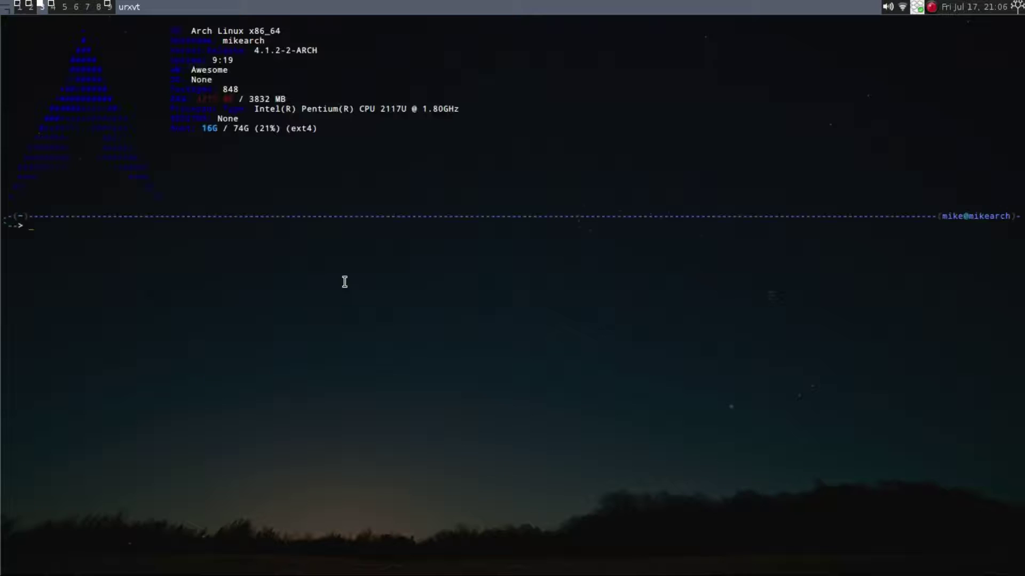
pyautogui.write('cp -r /usr/share/awesome/themes/')
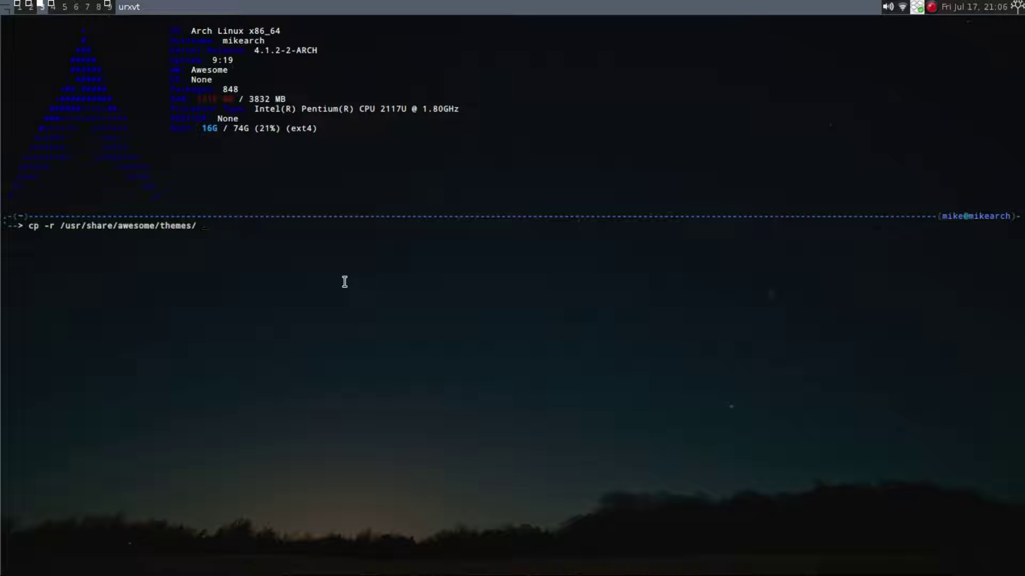
pyautogui.write(' ~/.config/awesome/themes/')
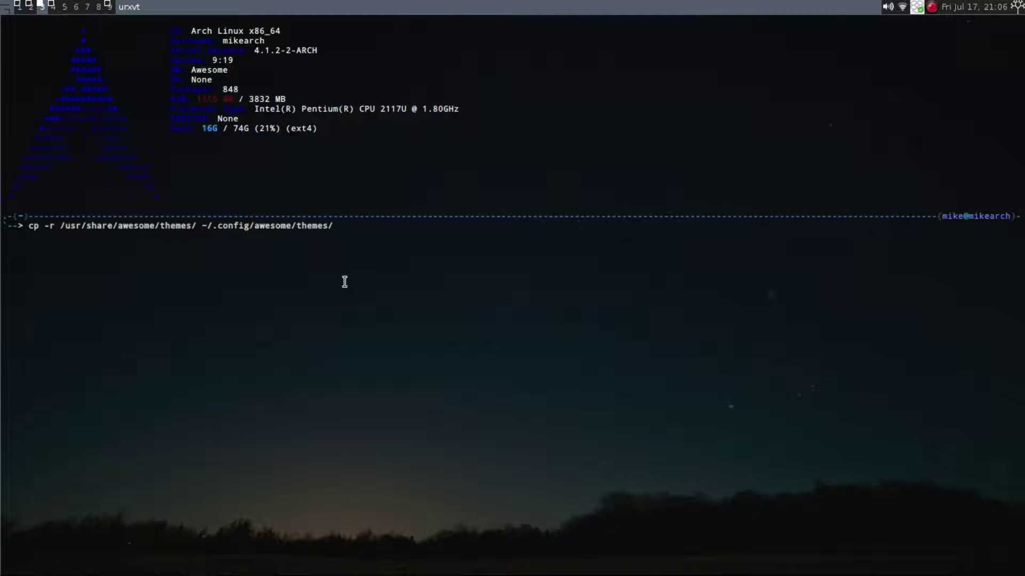
pyautogui.press('BackSpace')
pyautogui.press('BackSpace')
pyautogui.press('BackSpace')
pyautogui.press('BackSpace')
pyautogui.press('BackSpace')
pyautogui.press('BackSpace')
pyautogui.press('BackSpace')
pyautogui.press('BackSpace')
pyautogui.press('BackSpace')
pyautogui.press('BackSpace')
pyautogui.press('BackSpace')
pyautogui.press('BackSpace')
pyautogui.press('BackSpace')
pyautogui.press('BackSpace')
pyautogui.press('BackSpace')
pyautogui.press('BackSpace')
pyautogui.press('BackSpace')
pyautogui.press('BackSpace')
pyautogui.press('BackSpace')
pyautogui.press('BackSpace')
pyautogui.press('BackSpace')
pyautogui.press('BackSpace')
pyautogui.press('BackSpace')
pyautogui.press('BackSpace')
pyautogui.press('BackSpace')
pyautogui.press('BackSpace')
pyautogui.press('BackSpace')
pyautogui.press('BackSpace')
pyautogui.press('BackSpace')
pyautogui.press('BackSpace')
pyautogui.press('BackSpace')
pyautogui.press('BackSpace')
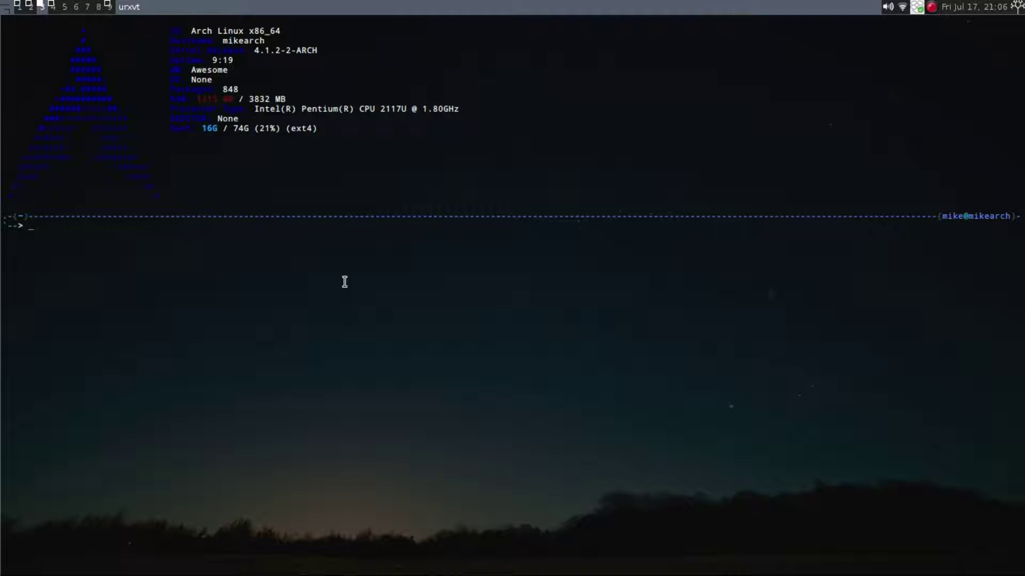
pyautogui.write('cd ~/.config/awesome')
pyautogui.press('Return')
# List the folder and its themes subfolder, confirming default, sky and zenburn, then return to tag 2.
pyautogui.write('ls')
pyautogui.press('Return')
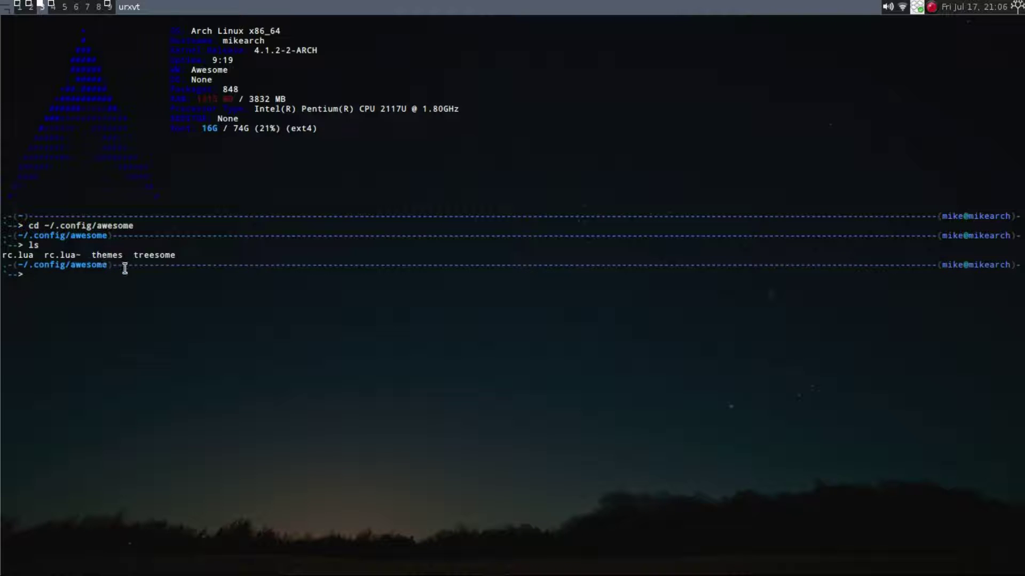
pyautogui.write('cd themes')
pyautogui.press('Return')
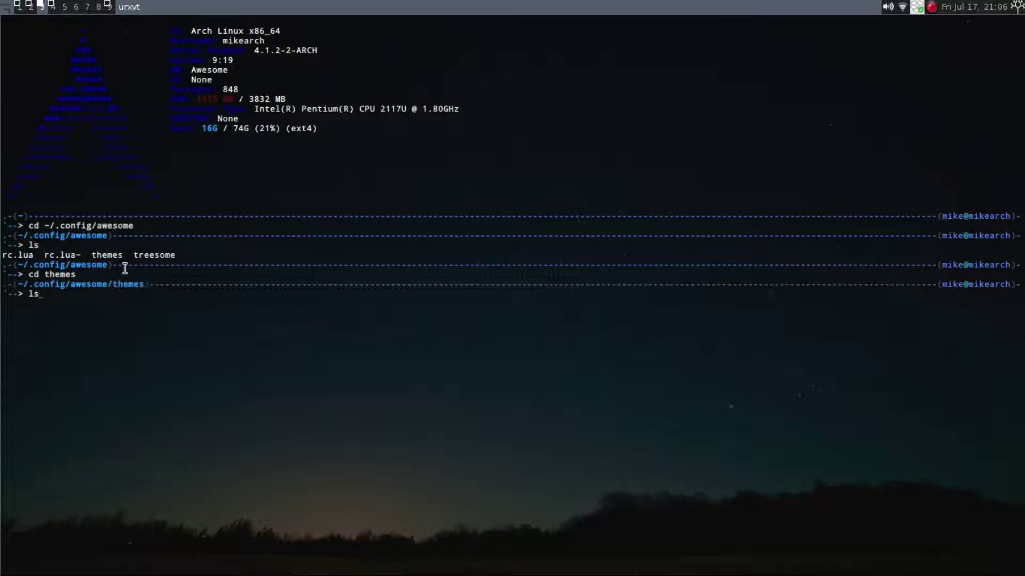
pyautogui.press('Return')
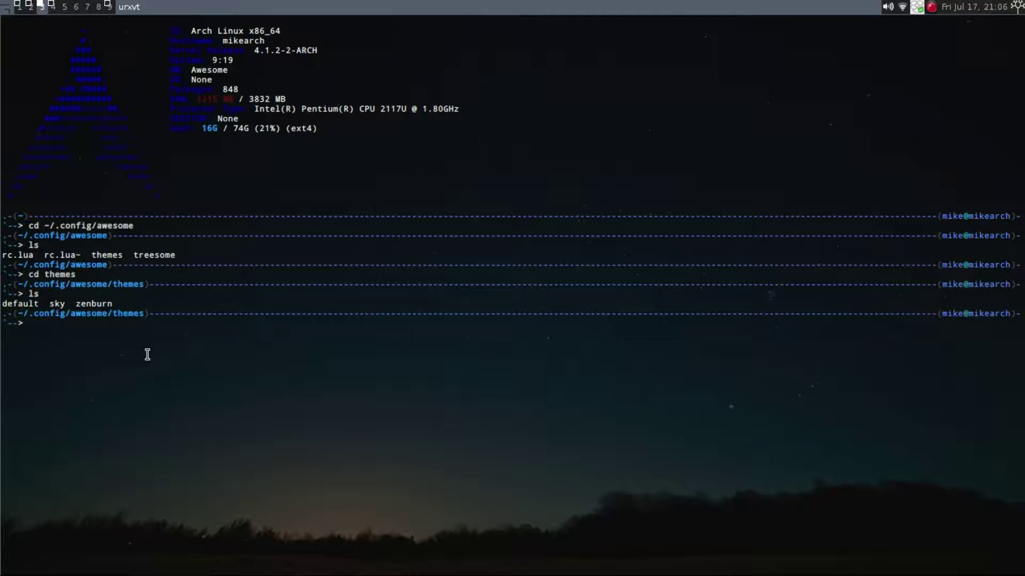
pyautogui.press('super+2')
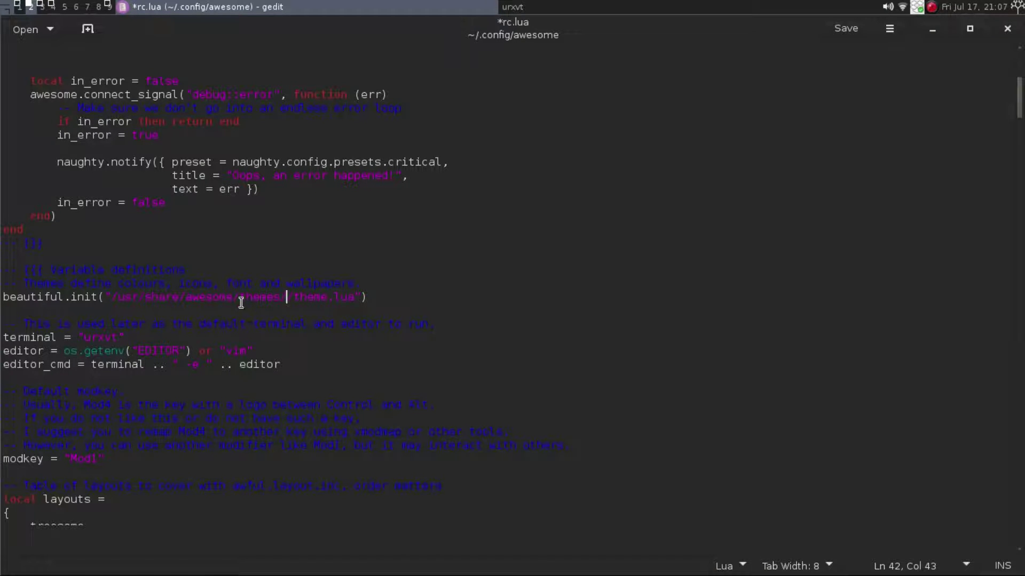
# Point beautiful.init at ~/.config/awesome/themes/zenburn/theme.lua, save rc.lua and close gedit.
pyautogui.moveTo(181, 296); pyautogui.dragTo(117, 297)
pyautogui.write('home/')
pyautogui.write('ahes')
pyautogui.write('/.config')
pyautogui.press('Right')
pyautogui.press('Right')
pyautogui.press('Right')
pyautogui.press('Right')
pyautogui.press('Right')
pyautogui.press('Right')
pyautogui.press('Right')
pyautogui.press('Right')
pyautogui.press('Right')
pyautogui.press('Right')
pyautogui.press('Right')
pyautogui.press('Right')
pyautogui.press('Right')
pyautogui.press('Right')
pyautogui.press('Right')
pyautogui.press('Right')
pyautogui.write('zenburn')
pyautogui.press('BackSpace')
pyautogui.write('n')
pyautogui.click(860, 33)
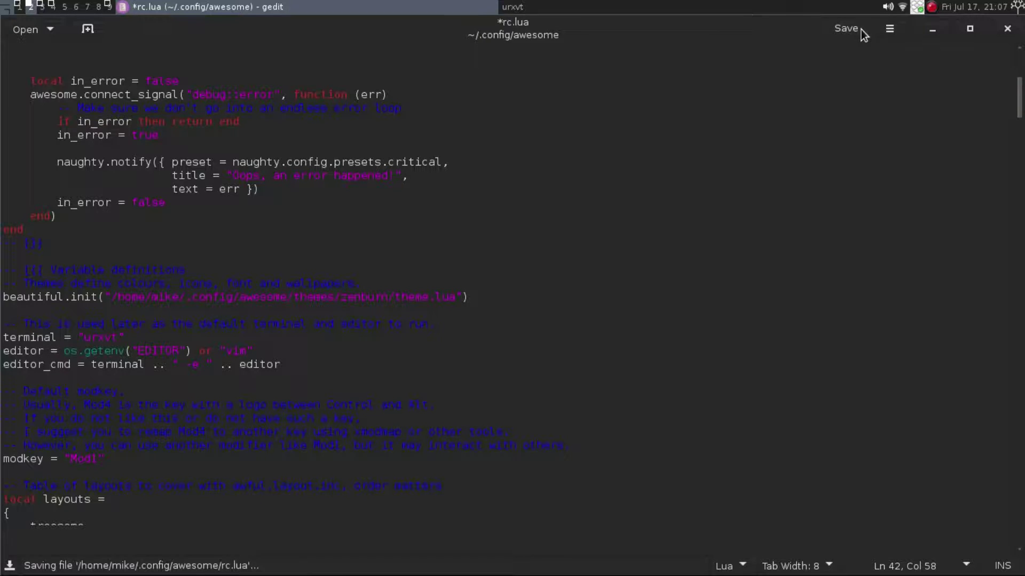
pyautogui.click(1007, 30)
# Restart Awesome from its menu, then check tag 3, cycle the layout and view empty tag 5.
pyautogui.click(6, 7)
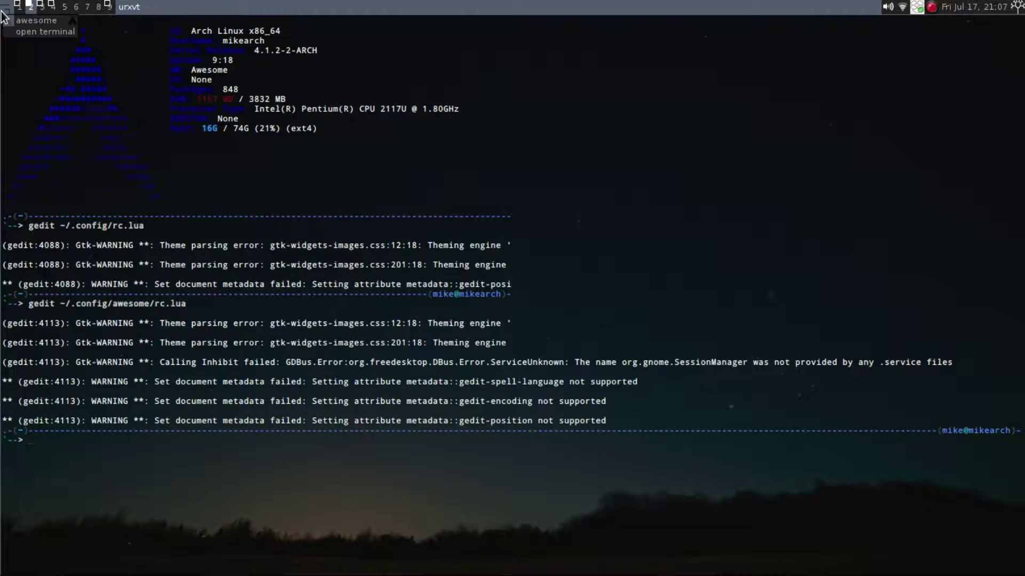
pyautogui.moveTo(38, 22)
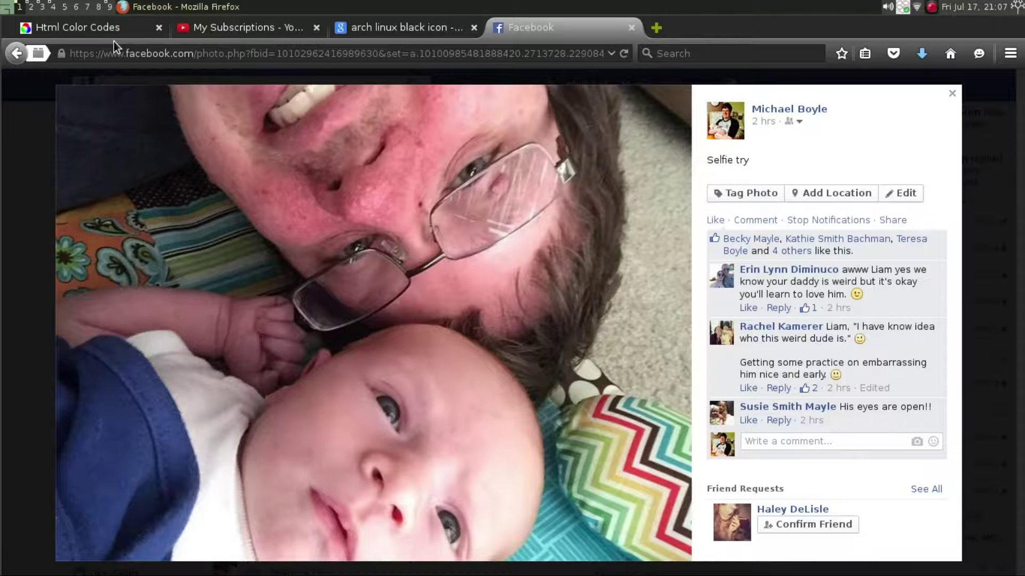
pyautogui.press('super+3')
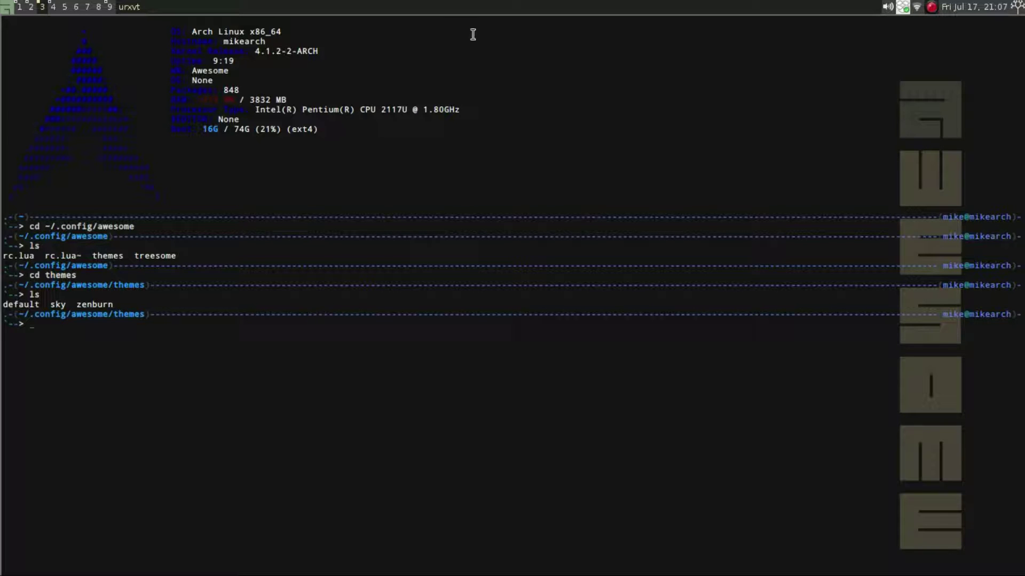
pyautogui.click(1018, 8)
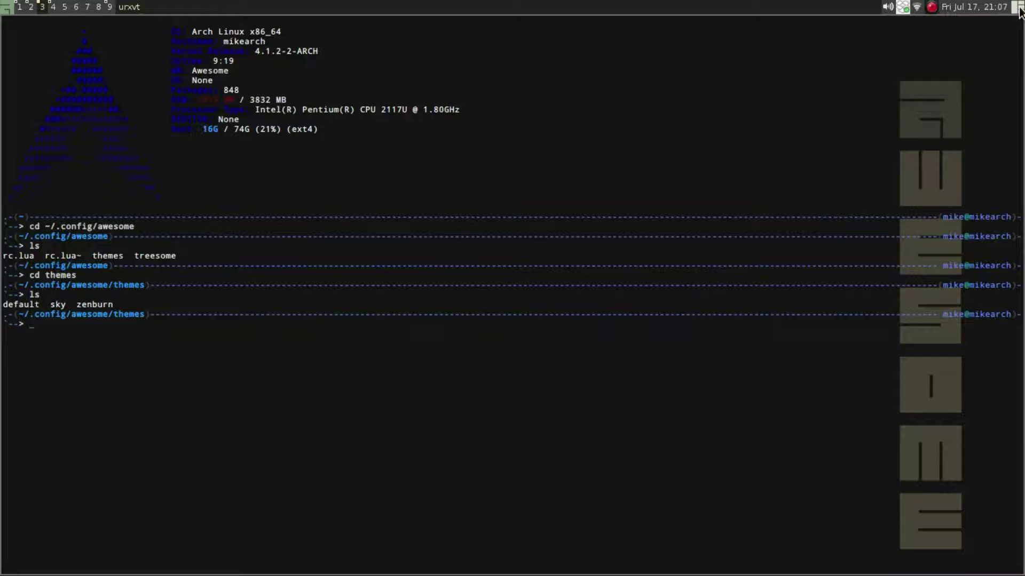
pyautogui.press('super+5')
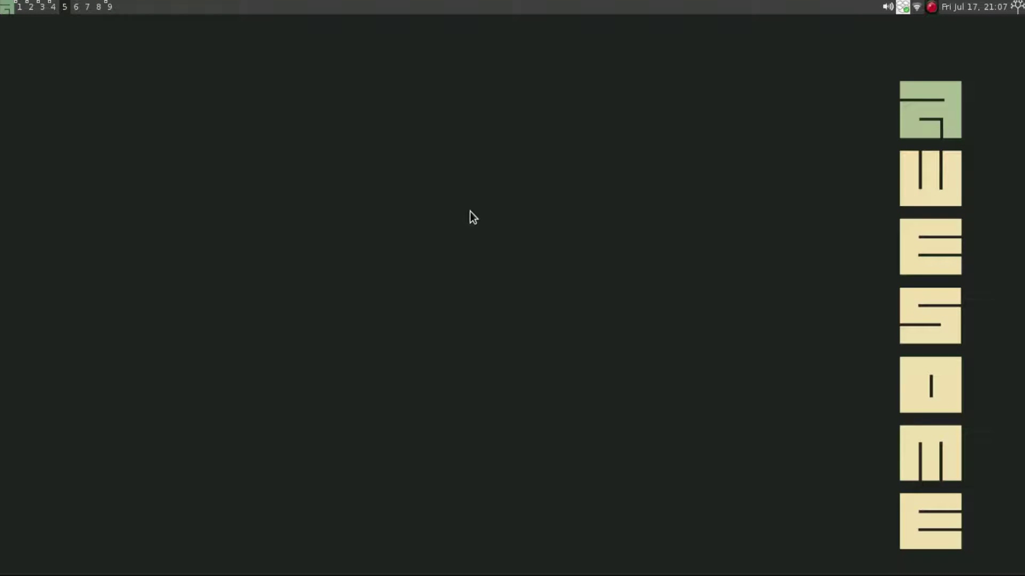
# Back on the terminal tag, discard half-typed commands and move up to ~/.config/awesome with cd ..
pyautogui.click(52, 8)
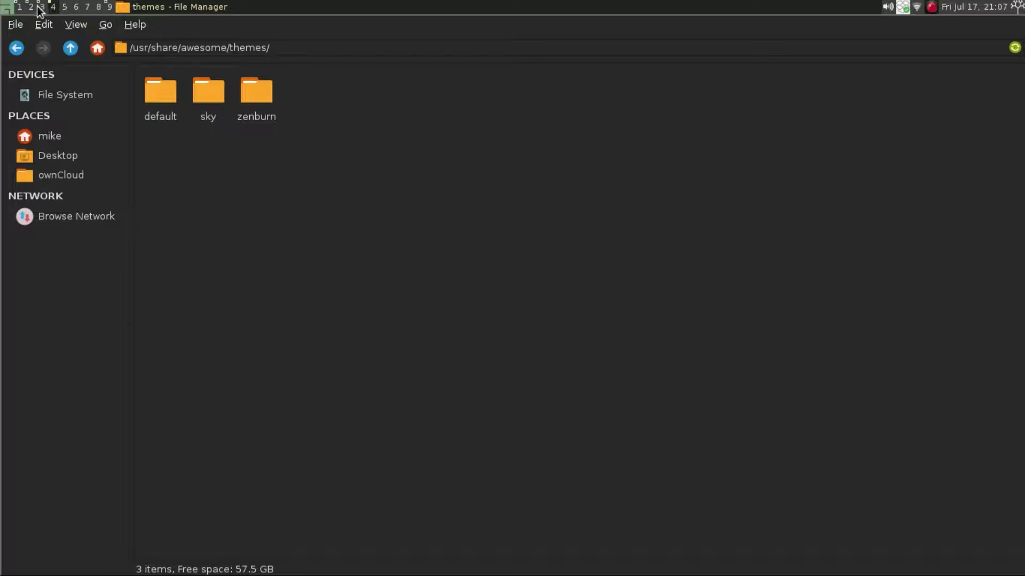
pyautogui.click(40, 8)
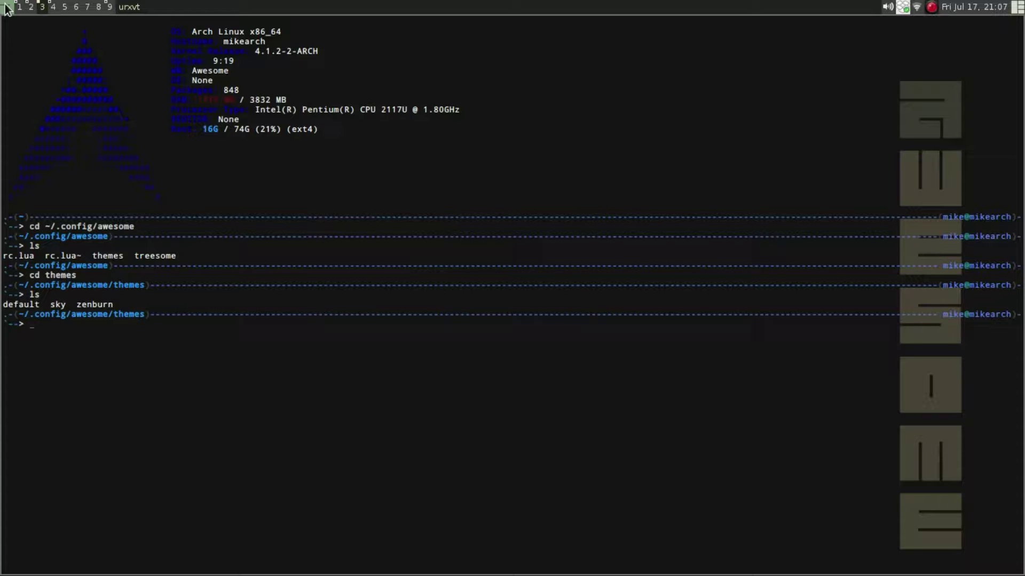
pyautogui.write('cd themes')
pyautogui.press('BackSpace')
pyautogui.press('BackSpace')
pyautogui.press('BackSpace')
pyautogui.press('BackSpace')
pyautogui.press('BackSpace')
pyautogui.press('BackSpace')
pyautogui.press('BackSpace')
pyautogui.press('BackSpace')
pyautogui.press('BackSpace')
pyautogui.write('gedit r')
pyautogui.press('BackSpace')
pyautogui.press('BackSpace')
pyautogui.press('BackSpace')
pyautogui.press('BackSpace')
pyautogui.press('BackSpace')
pyautogui.press('BackSpace')
pyautogui.write('cd ..')
pyautogui.press('Return')
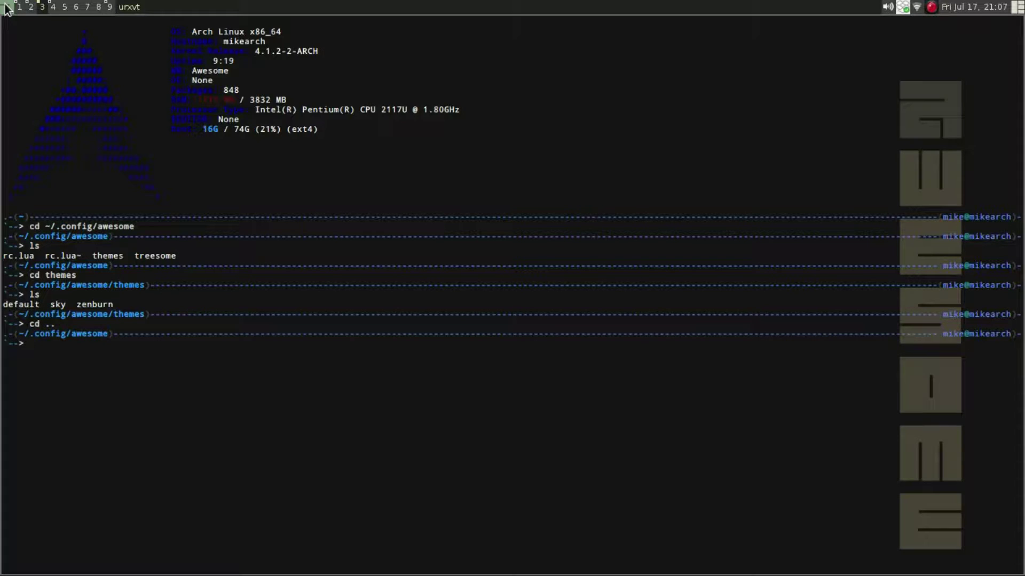
# Open rc.lua in gedit and close it again.
pyautogui.write('r')
pyautogui.press('BackSpace')
pyautogui.write('gedit rc.lua')
pyautogui.press('Return')
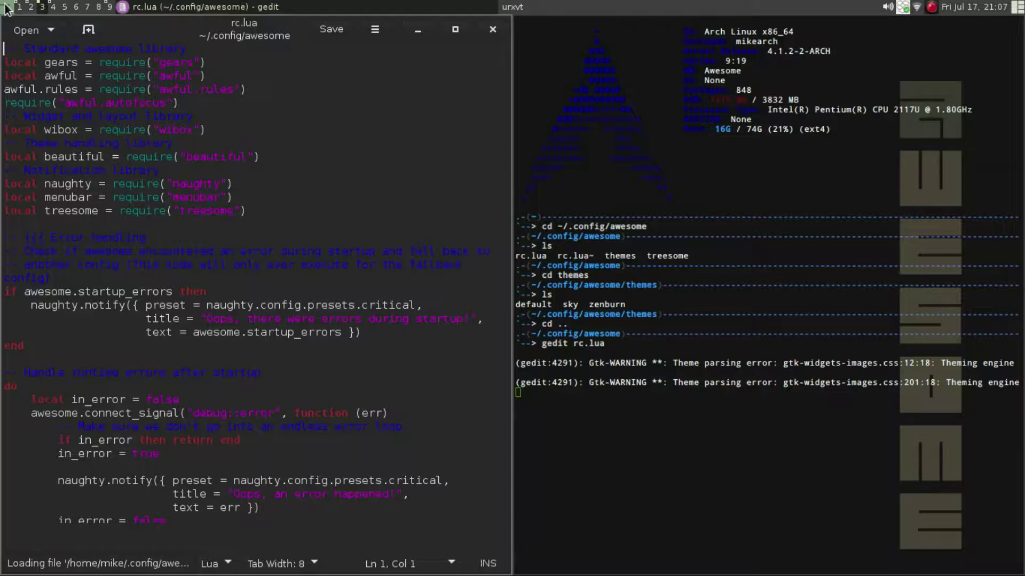
pyautogui.hotkey('ctrl', 'q')
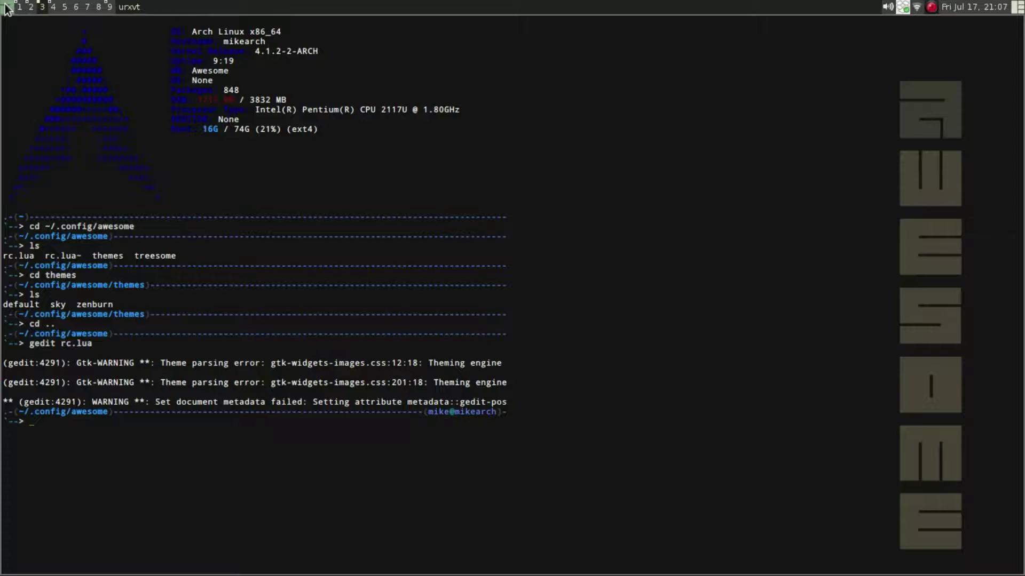
# Enter themes/zenburn and list its files, including theme.lua and zenburn-background.png.
pyautogui.write('cd themes')
pyautogui.press('Return')
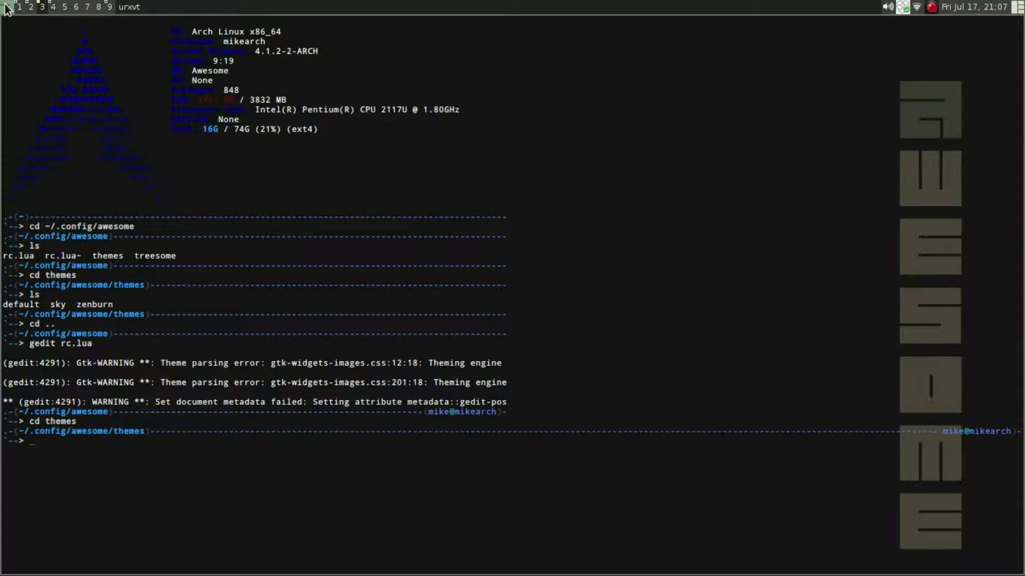
pyautogui.write('cd zenburn')
pyautogui.press('Return')
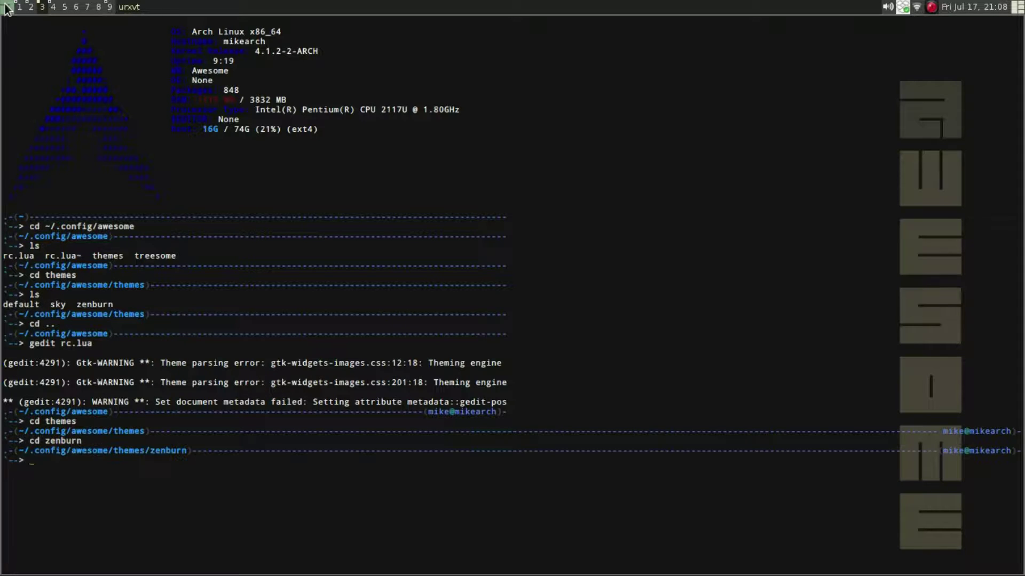
pyautogui.write('ls')
pyautogui.press('Return')
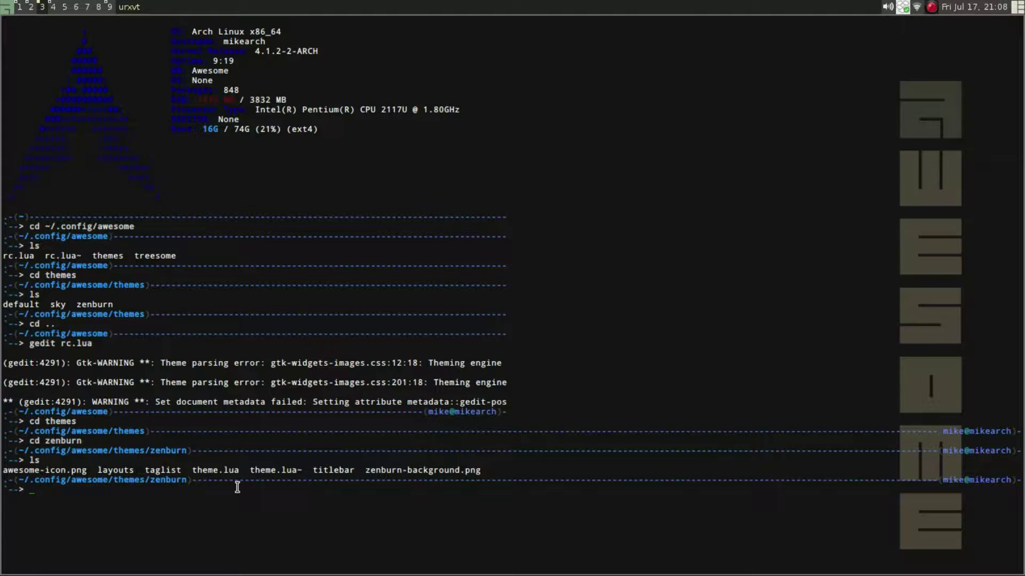
# Open the zenburn theme.lua in fullscreen gedit and comment out the theme.wallpaper line with --.
pyautogui.write('gedit theme.lua')
pyautogui.press('Return')
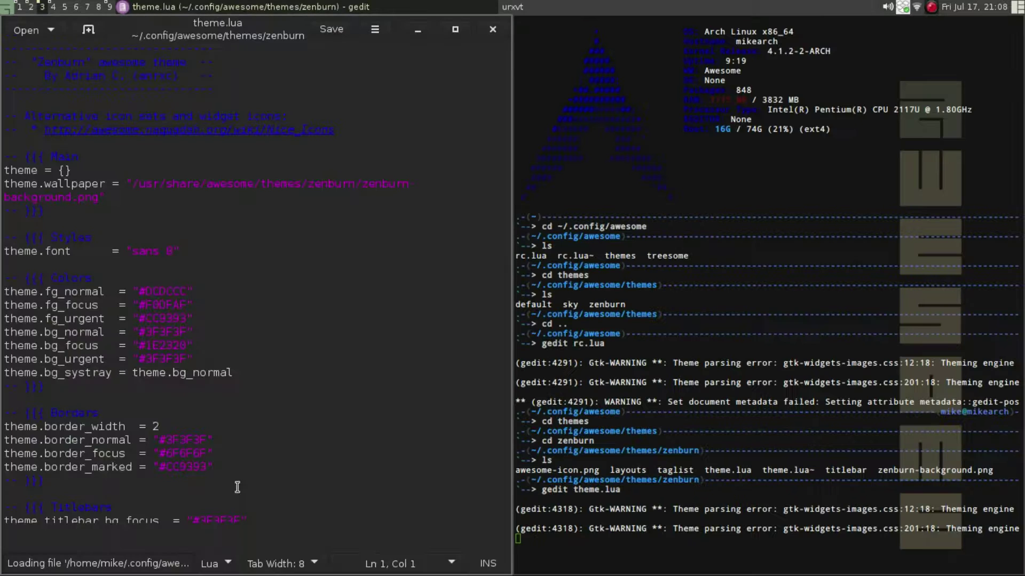
pyautogui.press('F11')
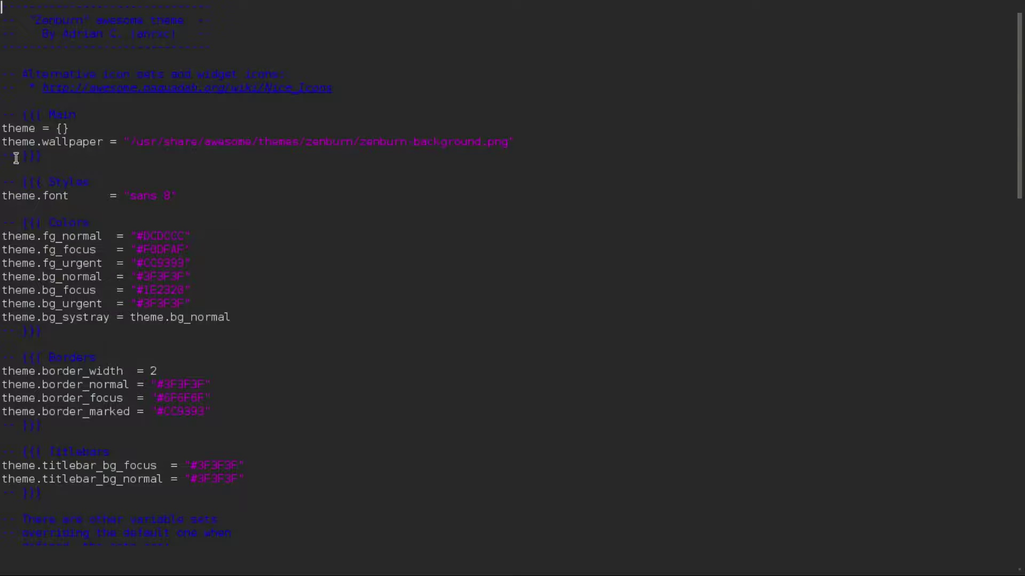
pyautogui.click(3, 143)
pyautogui.write('--')
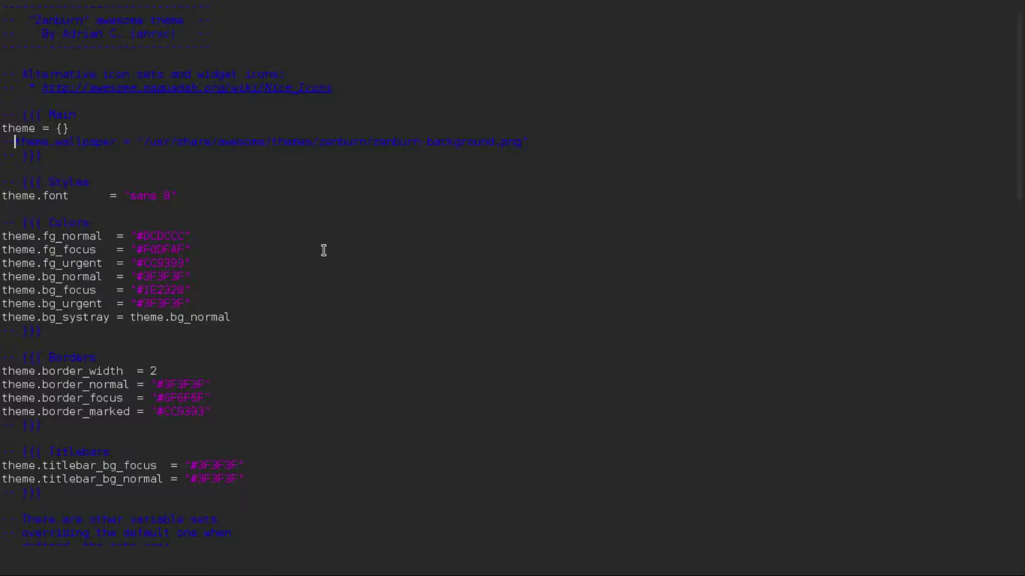
# Replace the theme.awesome_icon path with archicon2.png in the home folder and save theme.lua.
pyautogui.moveTo(1020, 37); pyautogui.dragTo(1016, 290)
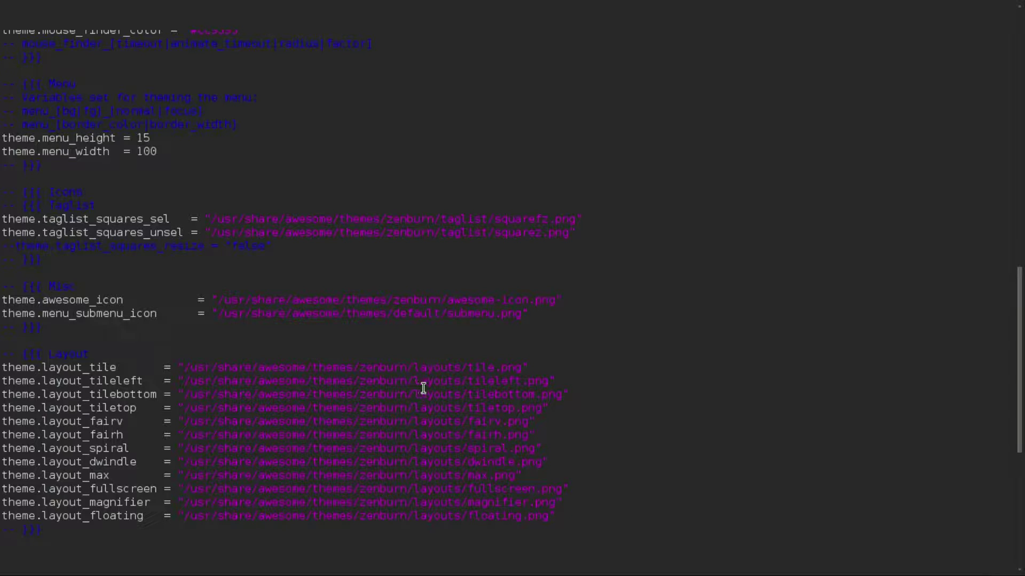
pyautogui.moveTo(555, 297); pyautogui.dragTo(225, 297)
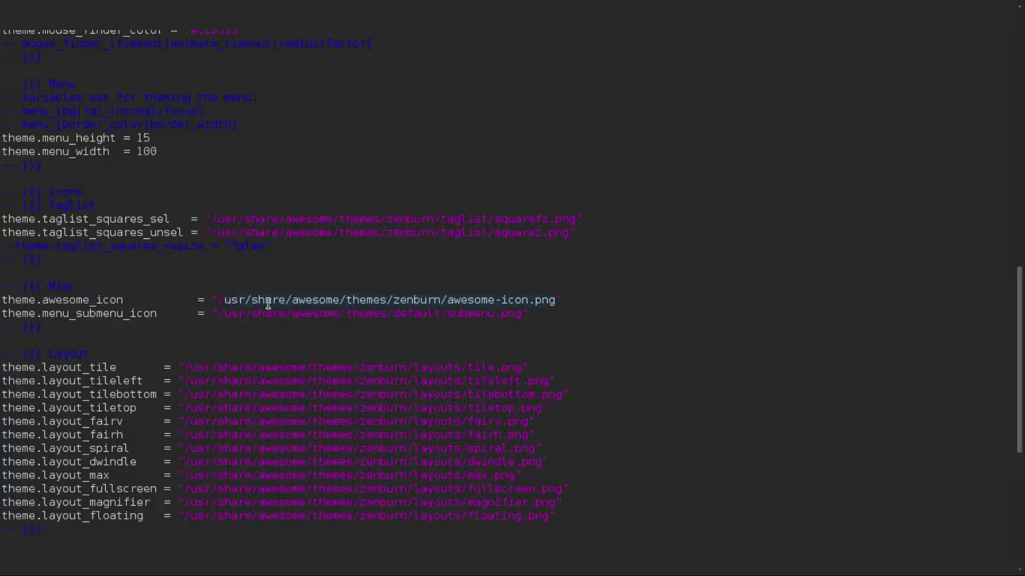
pyautogui.write('usr/s')
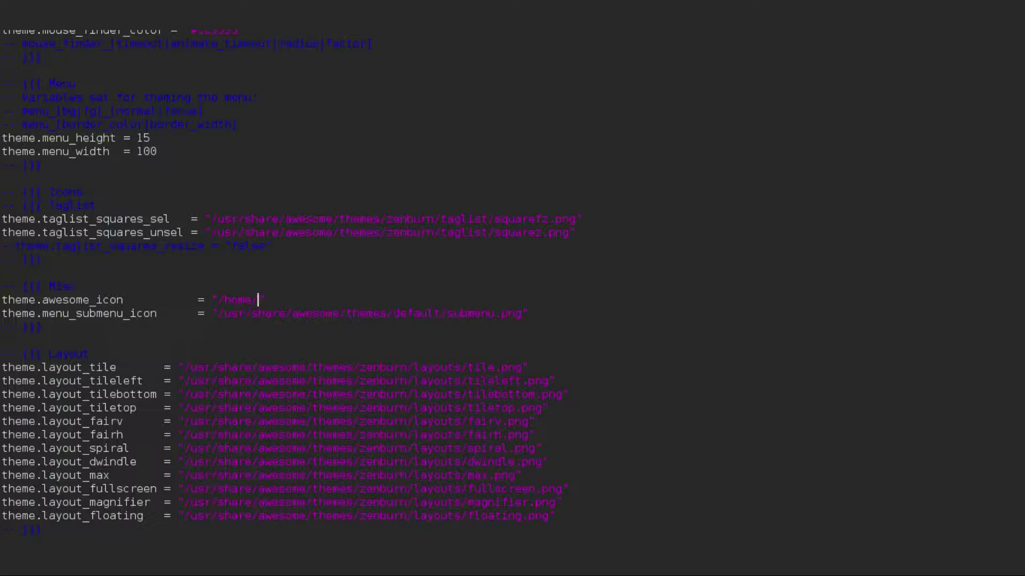
pyautogui.write('mike/a')
pyautogui.write('rchicha')
pyautogui.write('2.pn')
pyautogui.press('BackSpace')
pyautogui.write('ng')
pyautogui.moveTo(688, 7)
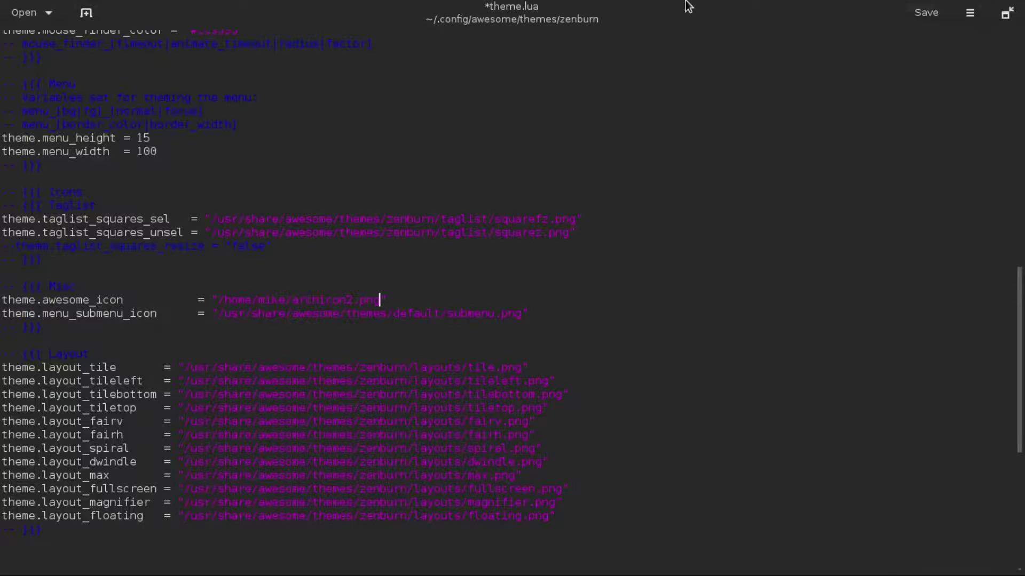
pyautogui.press('F11')
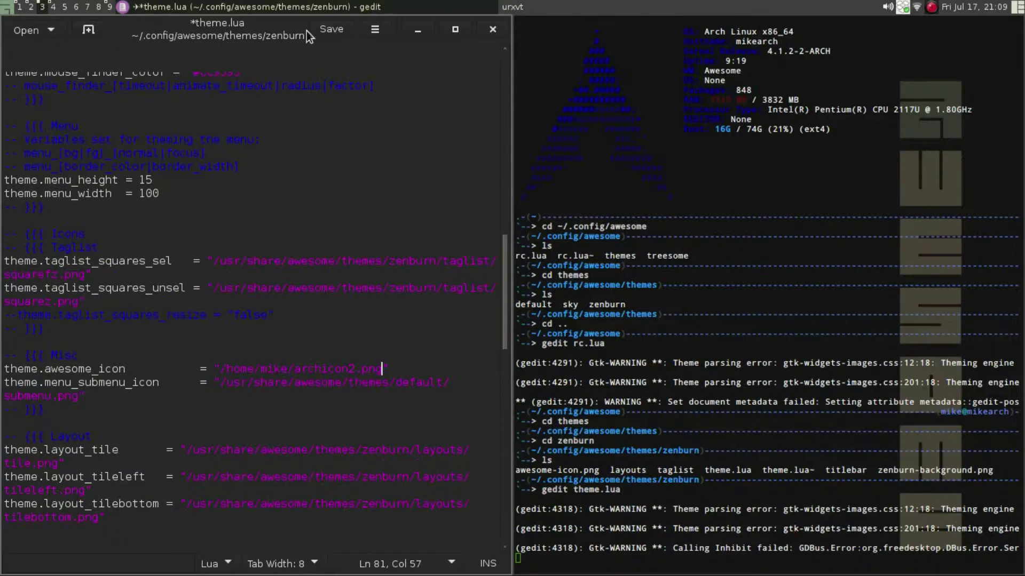
pyautogui.click(320, 30)
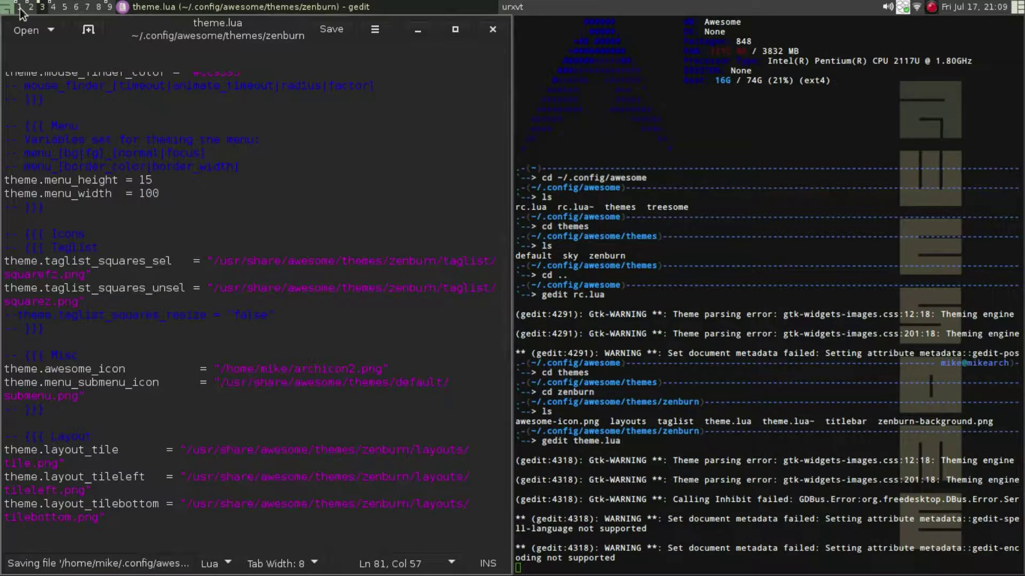
# Close Firefox's Facebook tab, go to tag 5 and launch a terminal from the awesome menu.
pyautogui.click(5, 7)
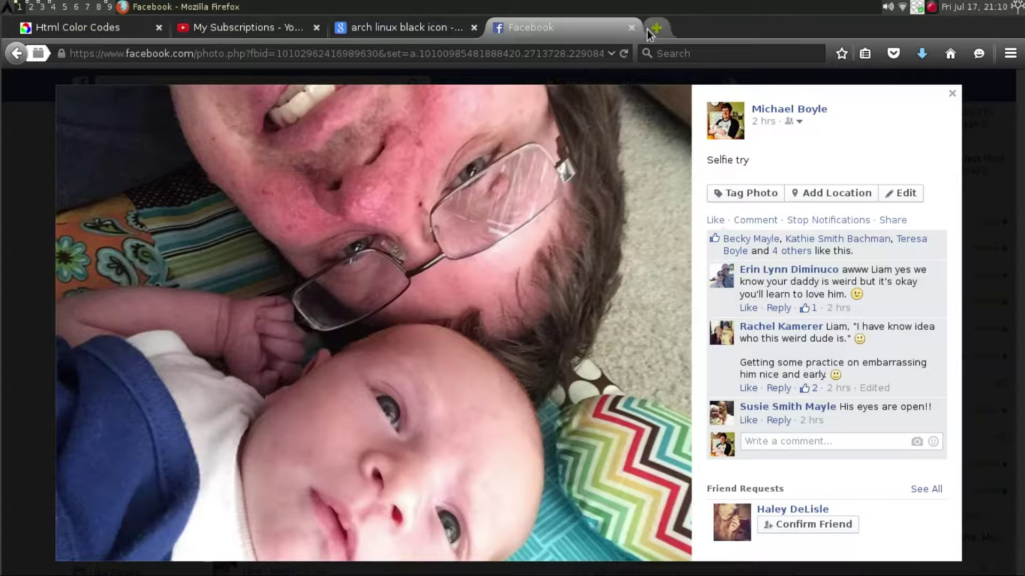
pyautogui.click(631, 27)
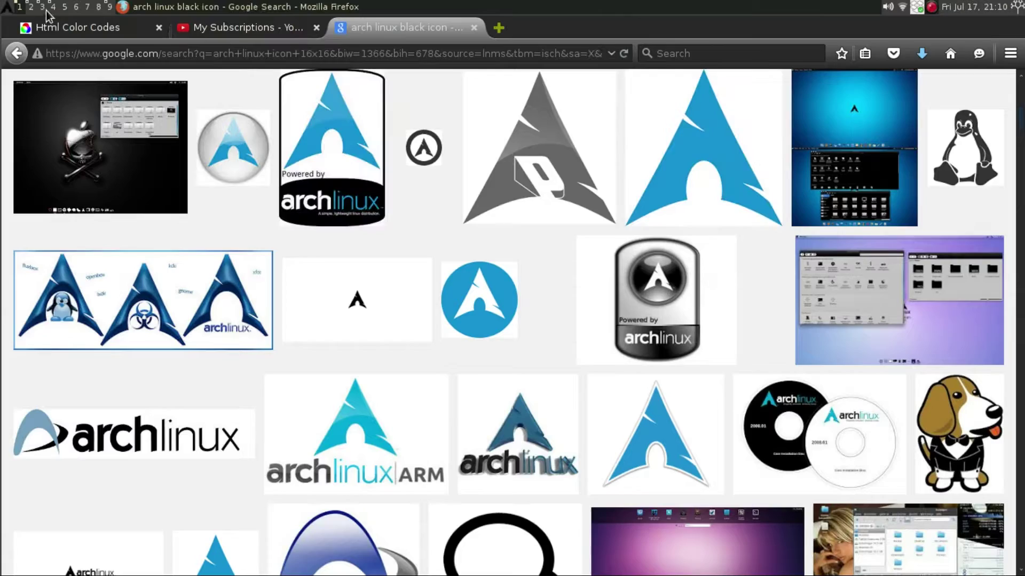
pyautogui.click(64, 7)
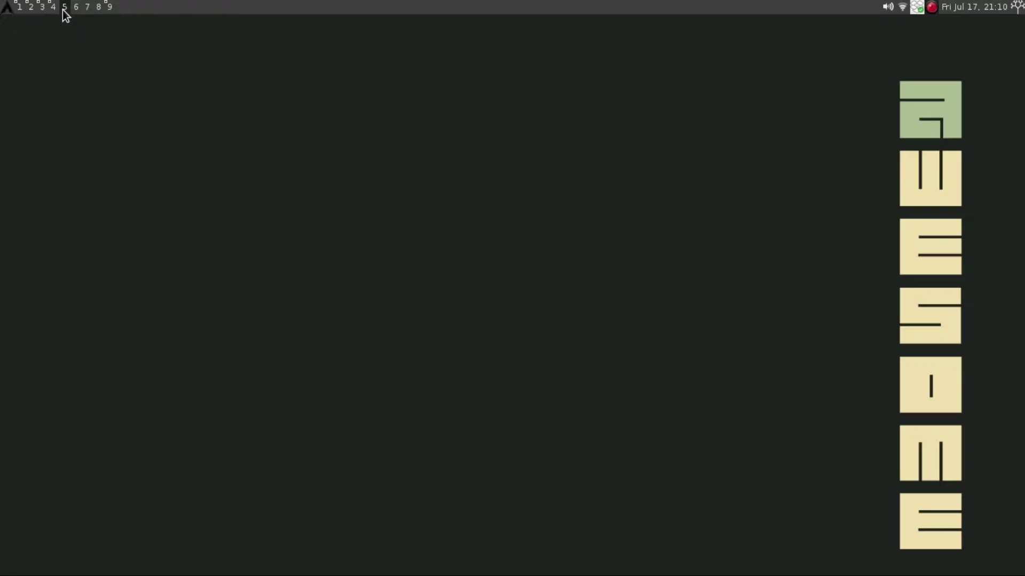
pyautogui.click(8, 7)
pyautogui.moveTo(52, 21)
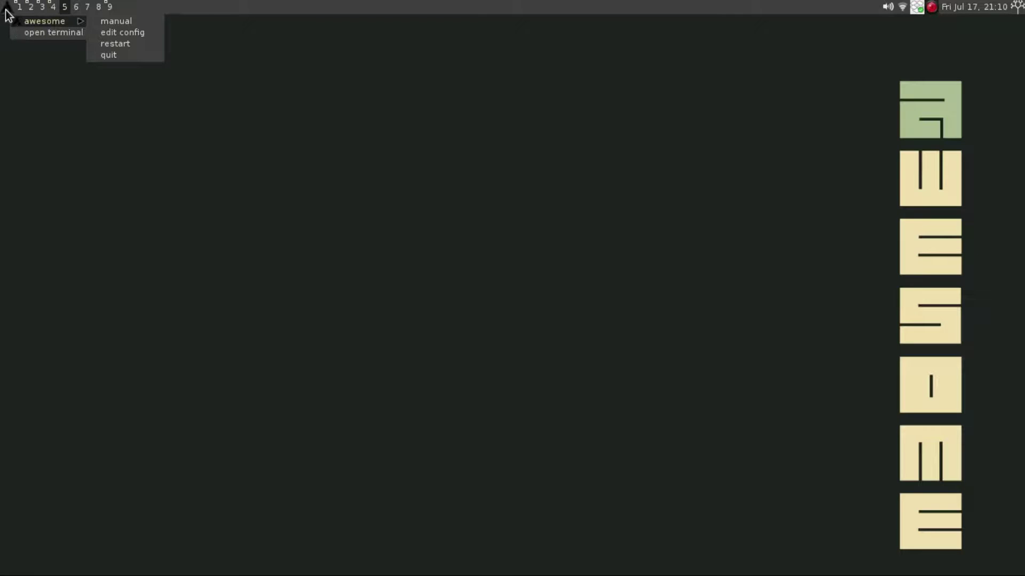
pyautogui.click(19, 31)
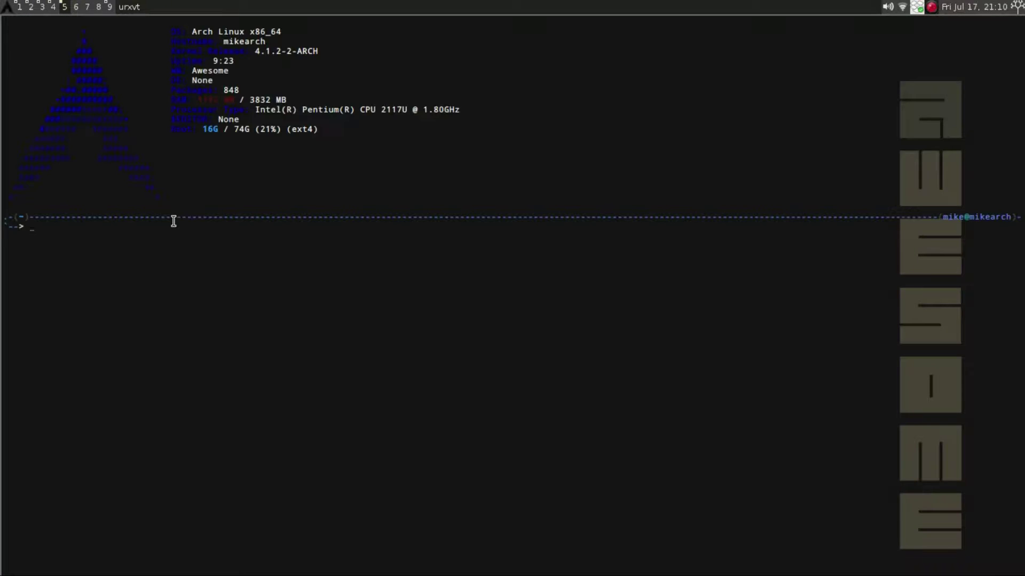
# Launch Nitrogen with nitro, apply the night-sky photo as wallpaper, and close it.
pyautogui.write('nitro')
pyautogui.press('Return')
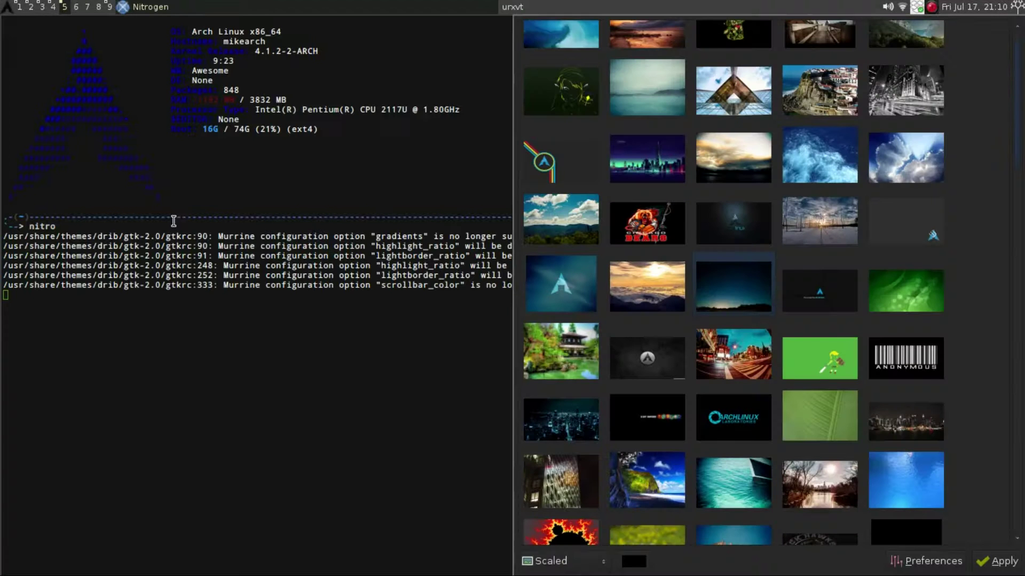
pyautogui.click(997, 560)
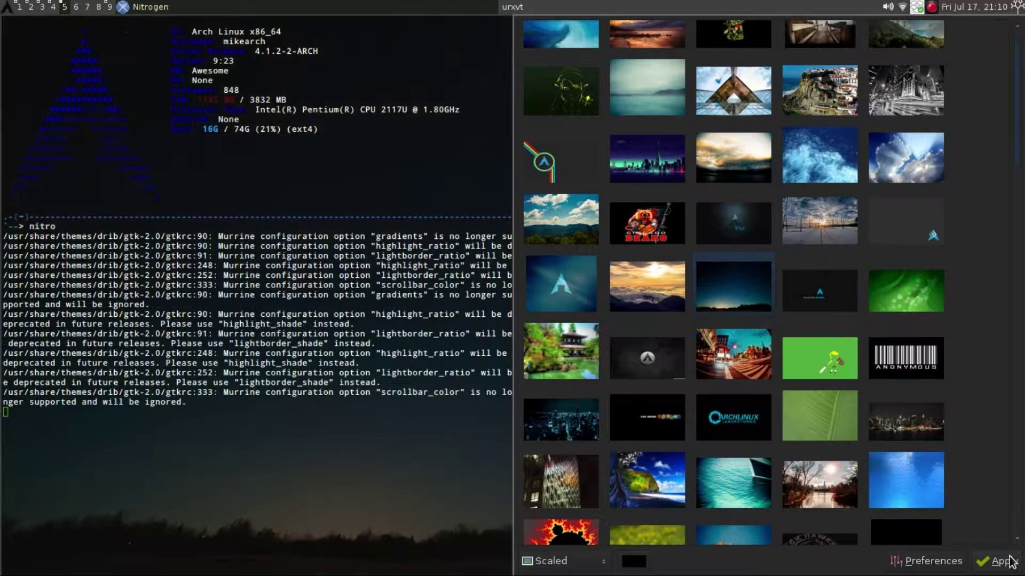
pyautogui.press('super+shift+c')
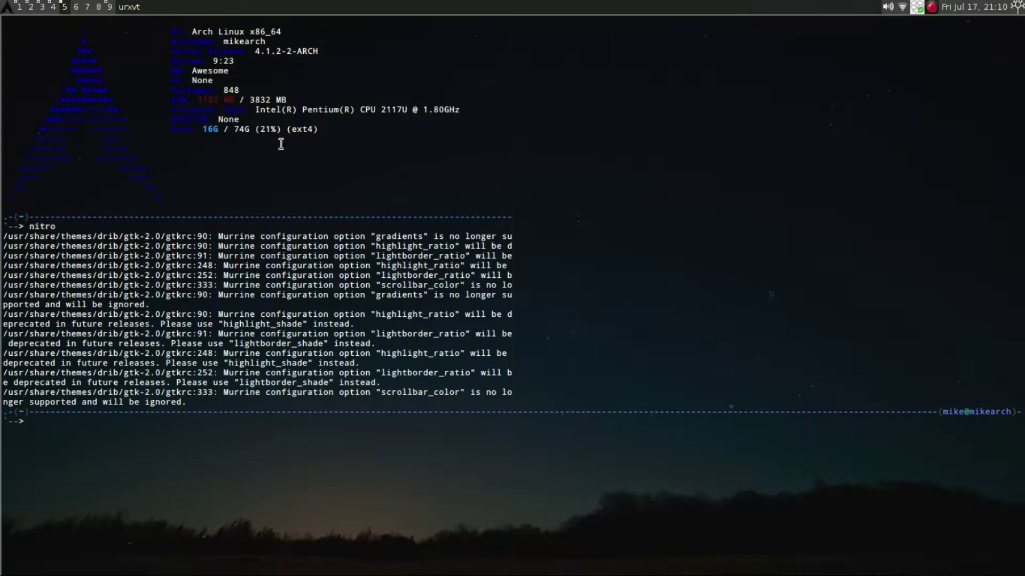
# Choose awesome > edit config from the launcher menu.
pyautogui.click(7, 7)
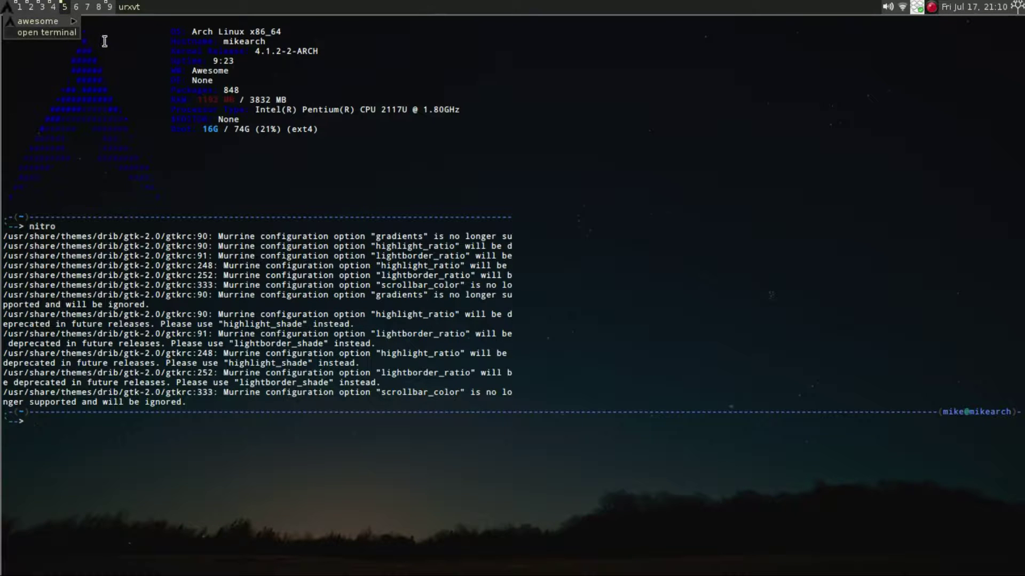
pyautogui.moveTo(73, 24)
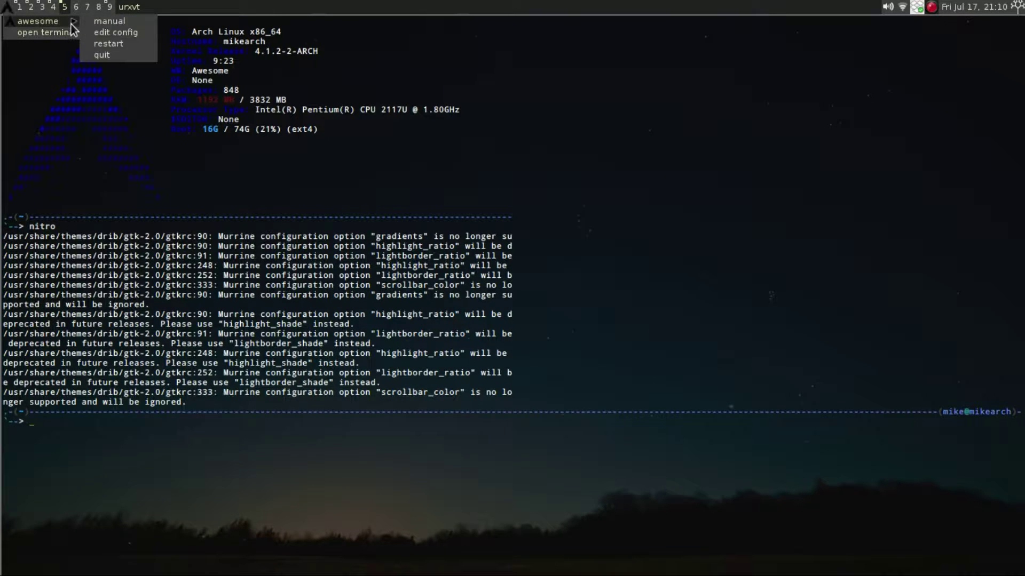
pyautogui.click(105, 33)
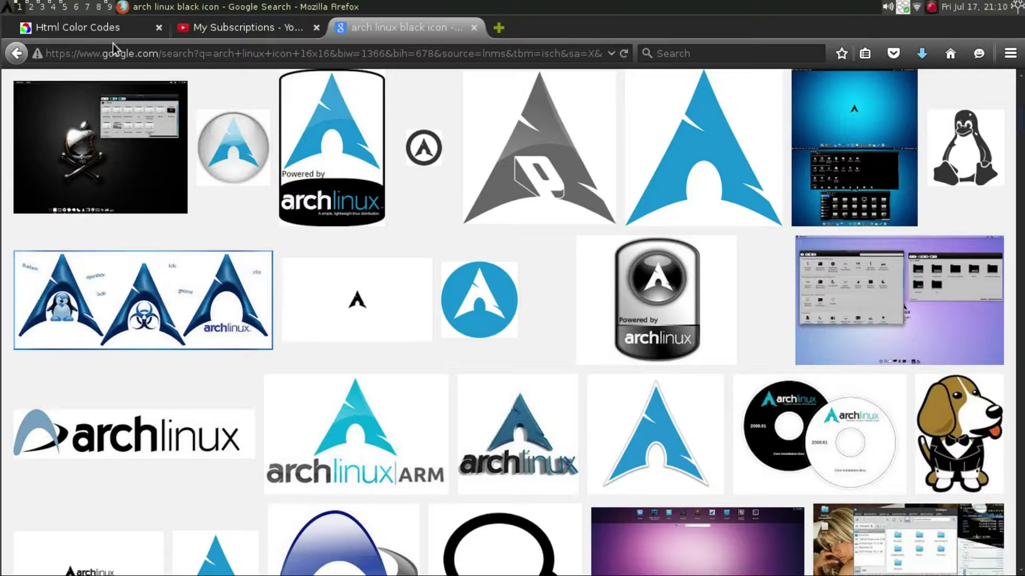
# Pass through workspaces 5 and 2, clearing a recalled gedit command, and return to theme.lua.
pyautogui.press('super+5')
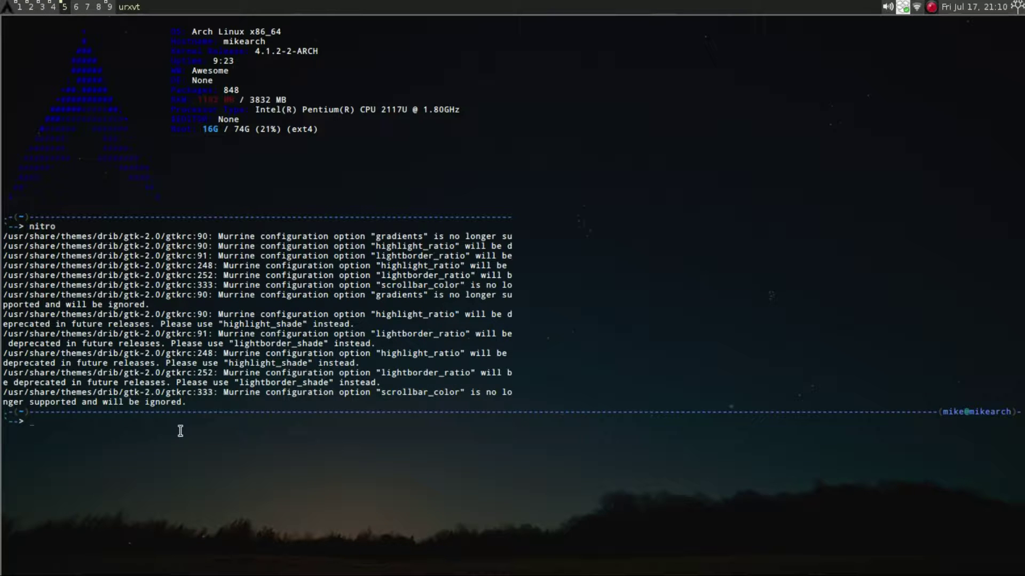
pyautogui.press('super+2')
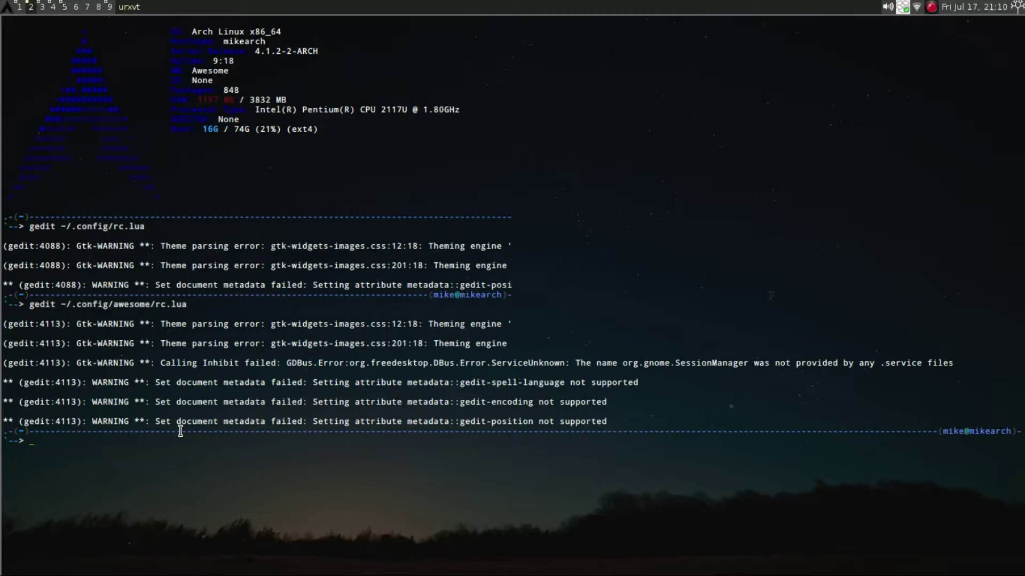
pyautogui.press('Up')
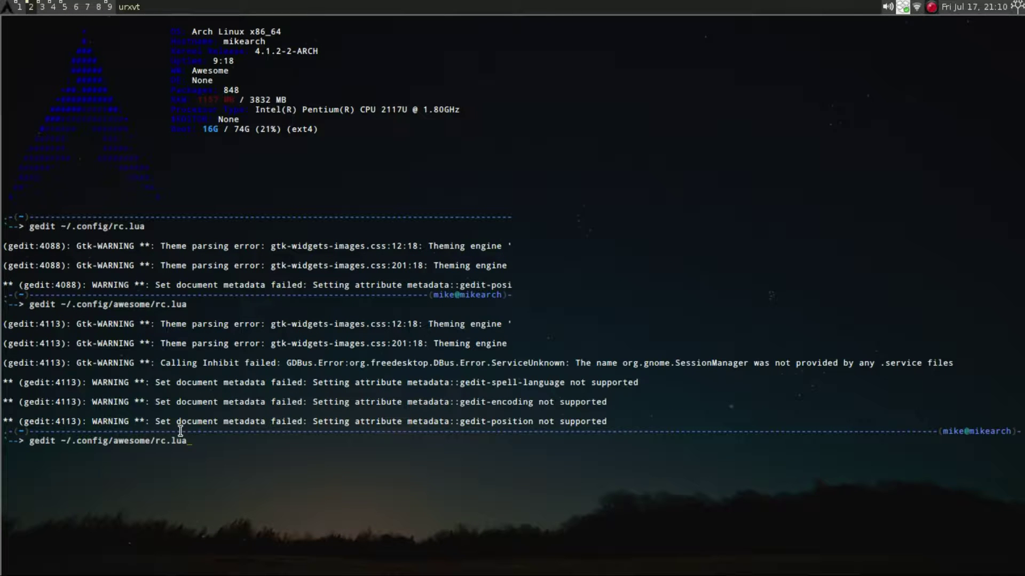
pyautogui.hotkey('ctrl', 'u')
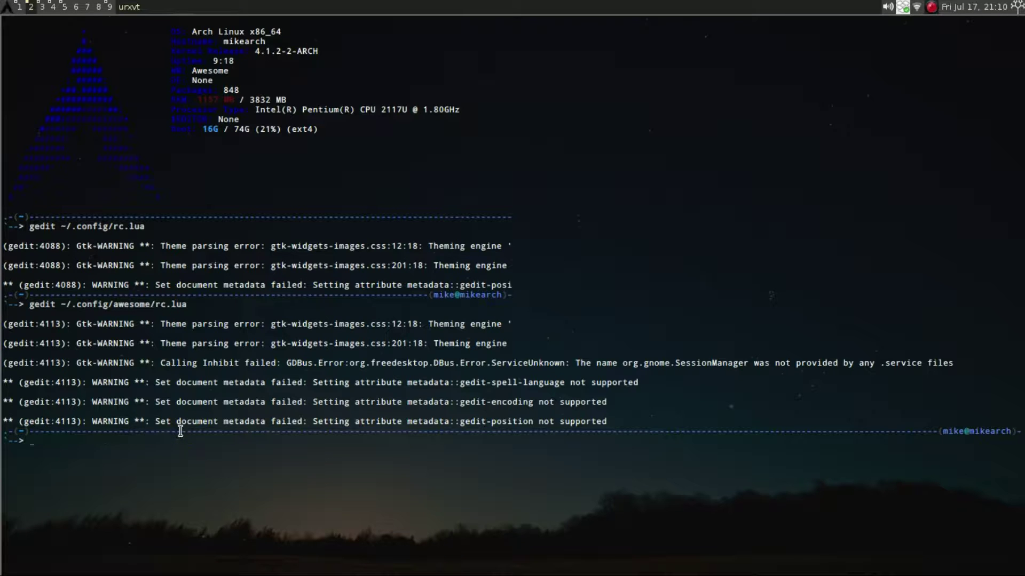
pyautogui.press('super+5')
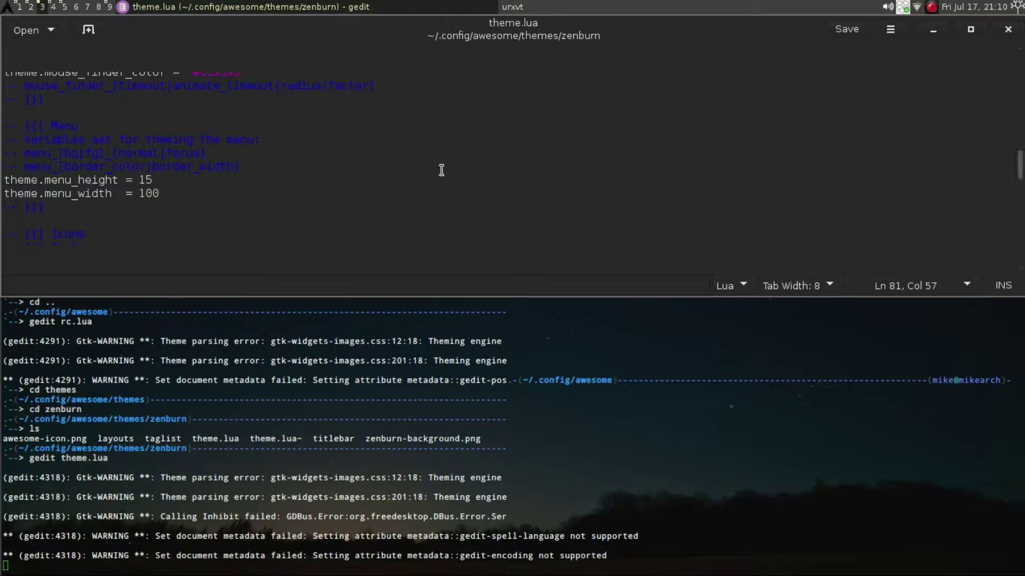
# In fullscreen theme.lua, place the caret after theme.bg_focus, then go to the colour-codes page.
pyautogui.press('F11')
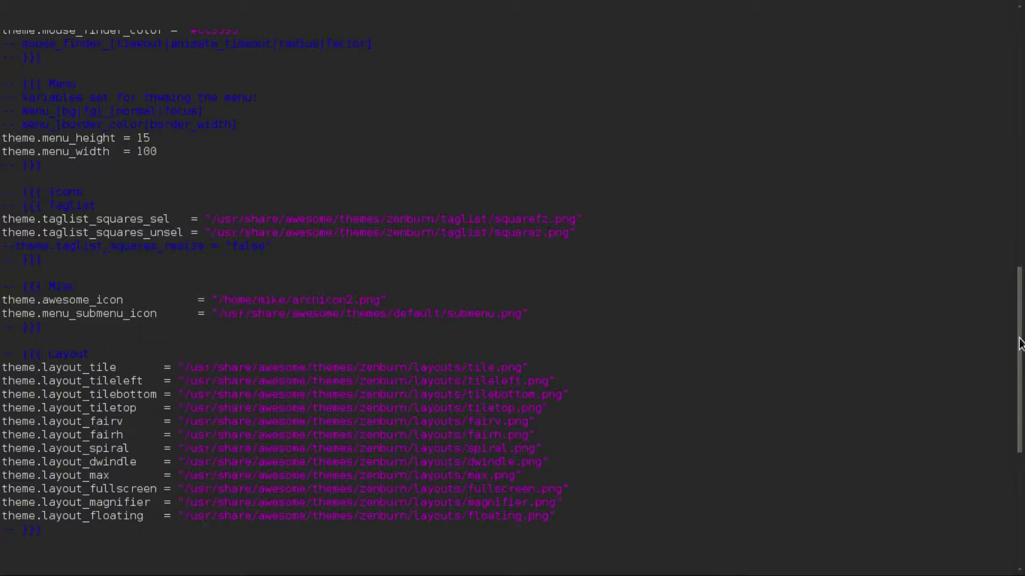
pyautogui.moveTo(1023, 343); pyautogui.dragTo(1020, 103)
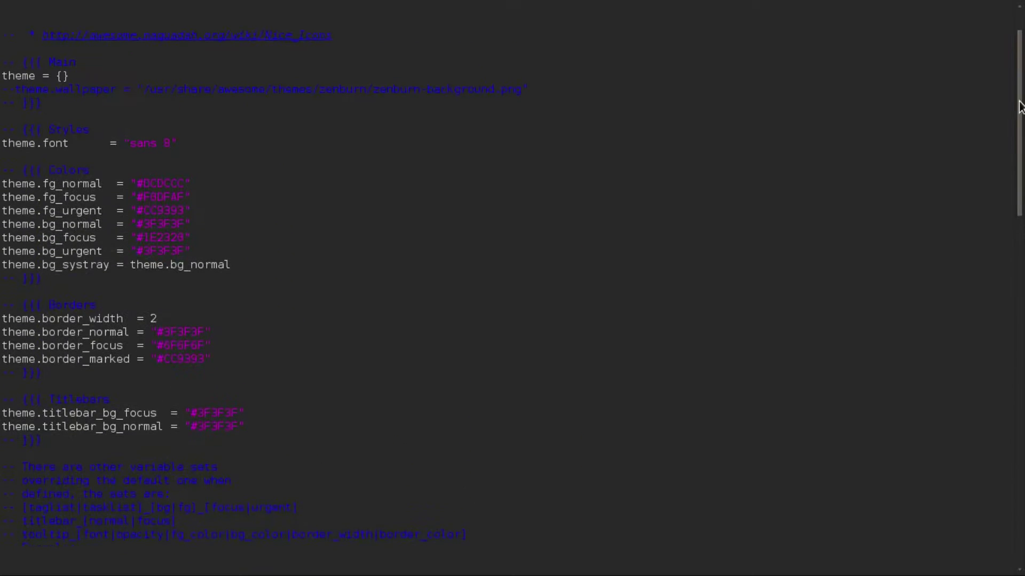
pyautogui.doubleClick(69, 170)
pyautogui.click(359, 233)
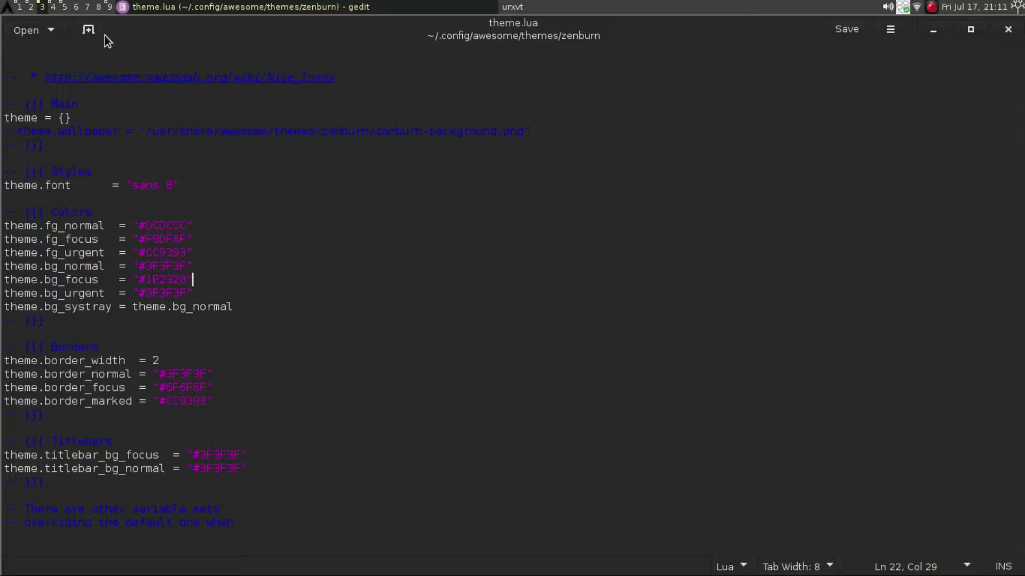
pyautogui.press('super+1')
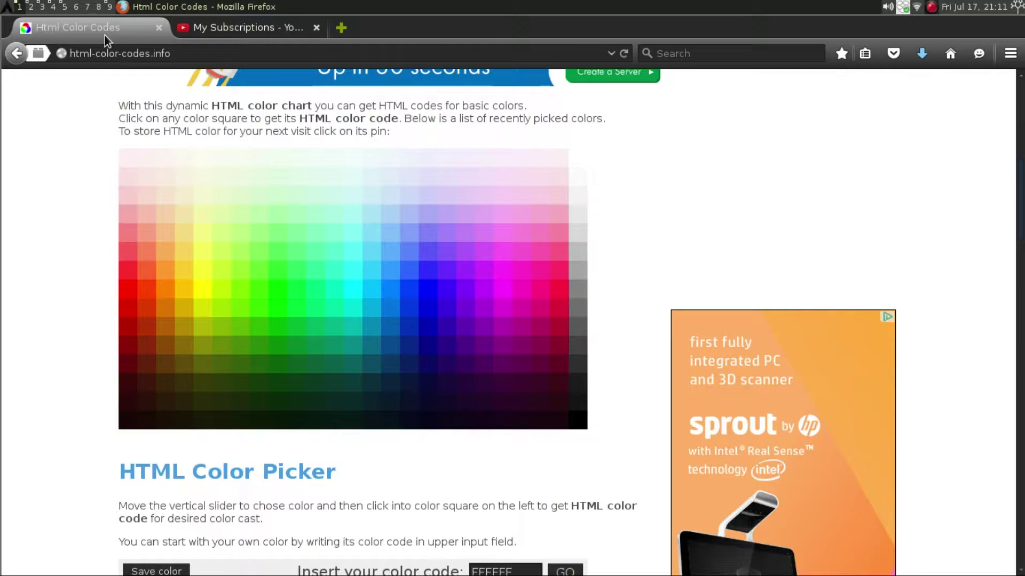
# Pick dark gray #2E2E2E on html-color-codes.info and return to gedit.
pyautogui.click(584, 365)
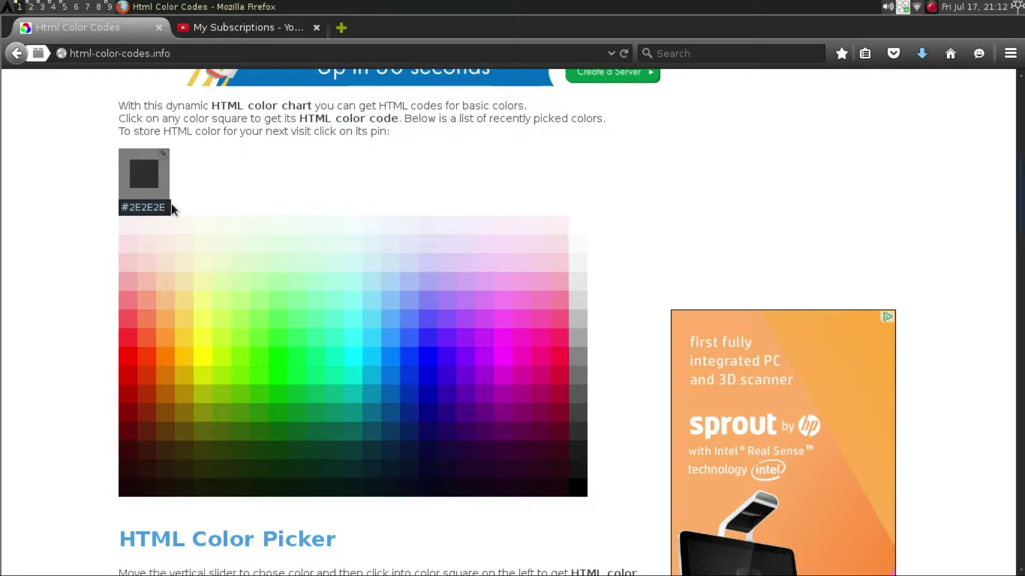
pyautogui.press('super+3')
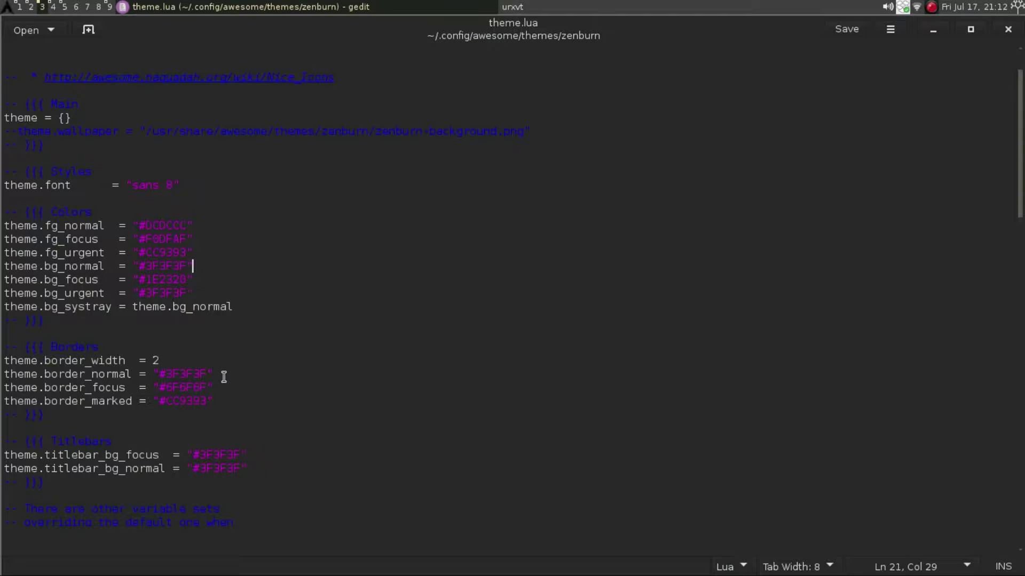
# Replace theme.bg_normal #3F3F3F with #2E2E2E and save theme.lua.
pyautogui.press('Up')
pyautogui.press('Up')
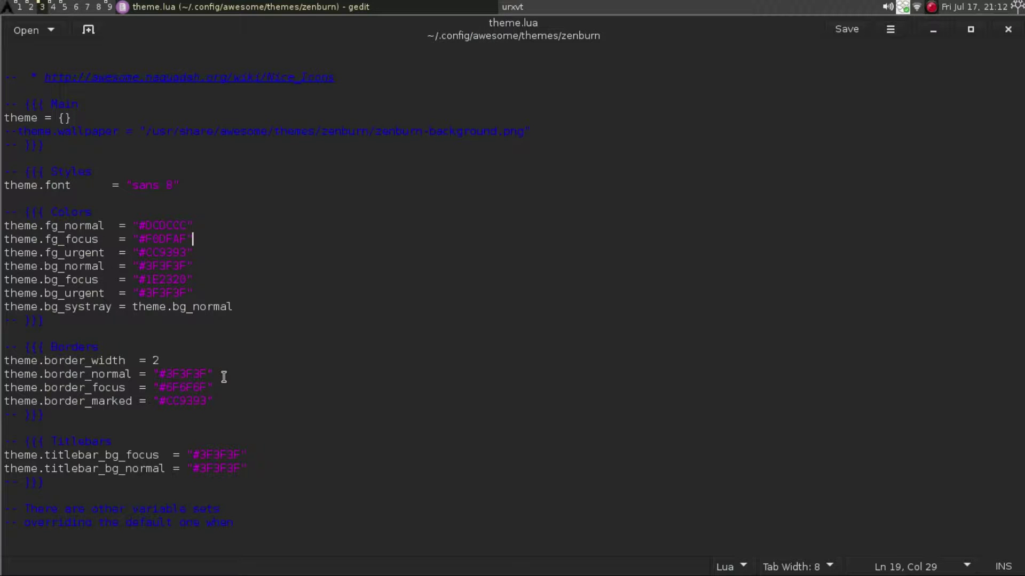
pyautogui.press('Down')
pyautogui.press('Down')
pyautogui.press('Down')
pyautogui.press('Up')
pyautogui.press('Left')
pyautogui.press('BackSpace')
pyautogui.press('BackSpace')
pyautogui.press('BackSpace')
pyautogui.press('BackSpace')
pyautogui.press('BackSpace')
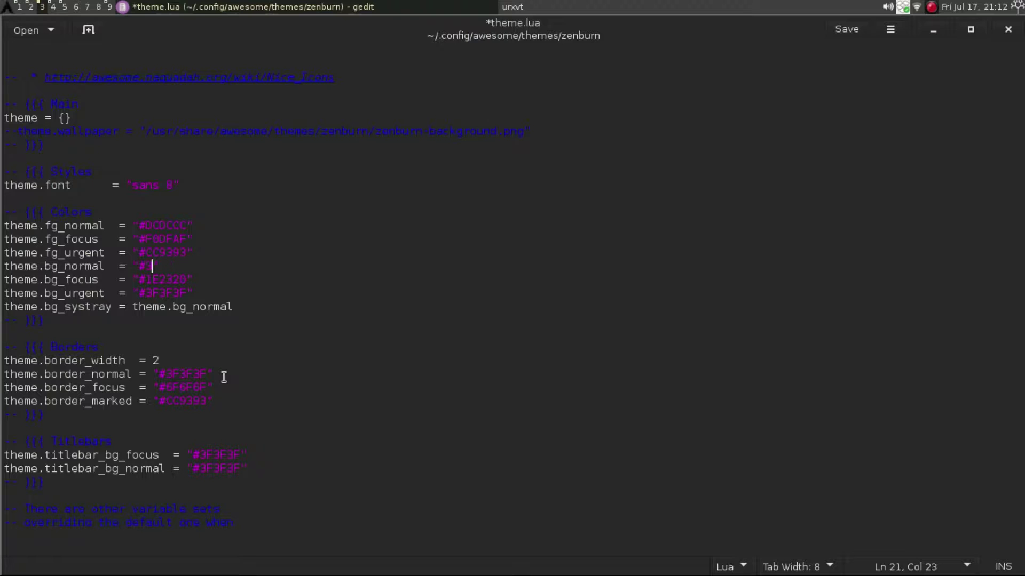
pyautogui.press('BackSpace')
pyautogui.write('CC9326')
pyautogui.click(861, 28)
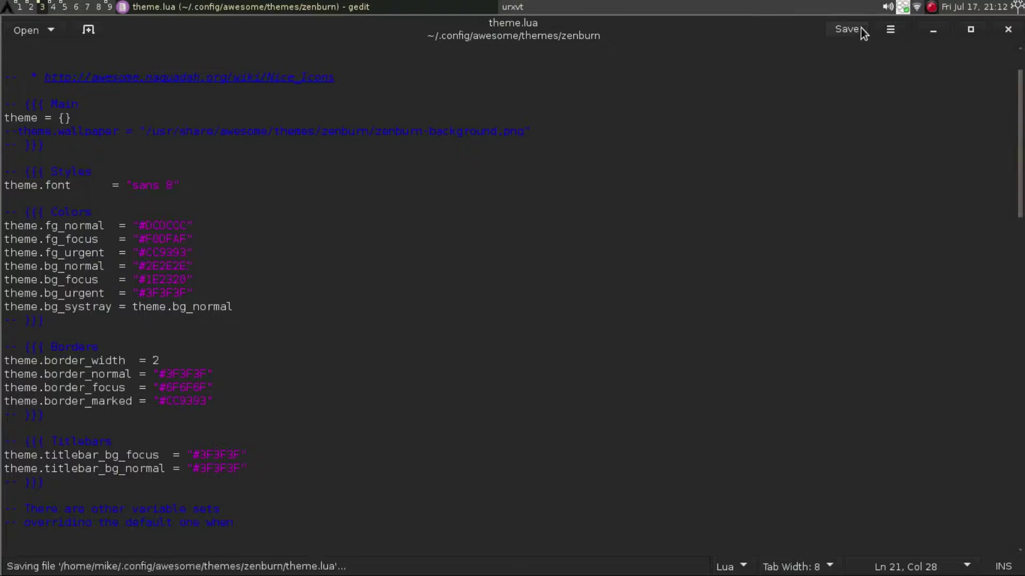
pyautogui.click(4, 5)
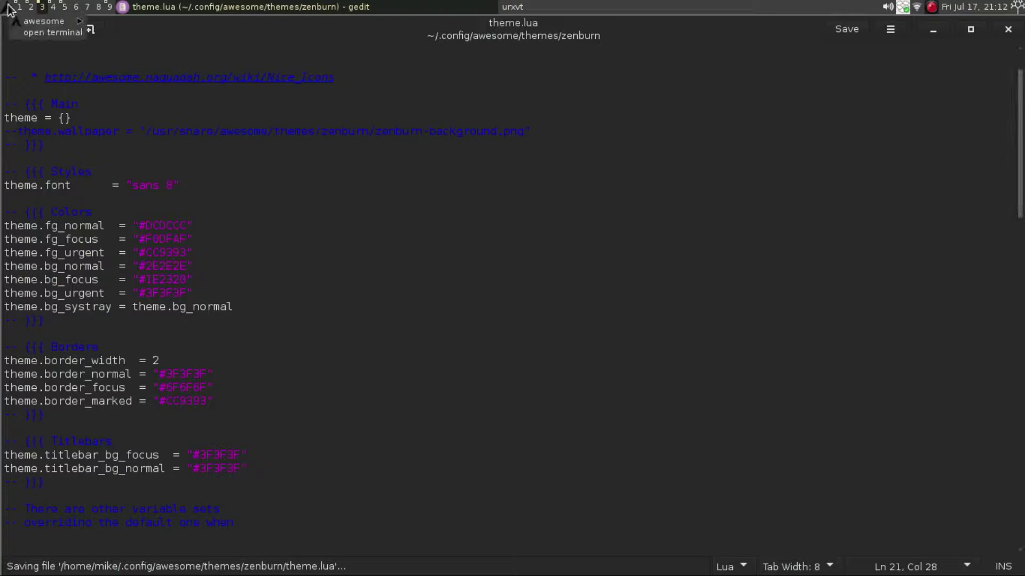
pyautogui.moveTo(45, 22)
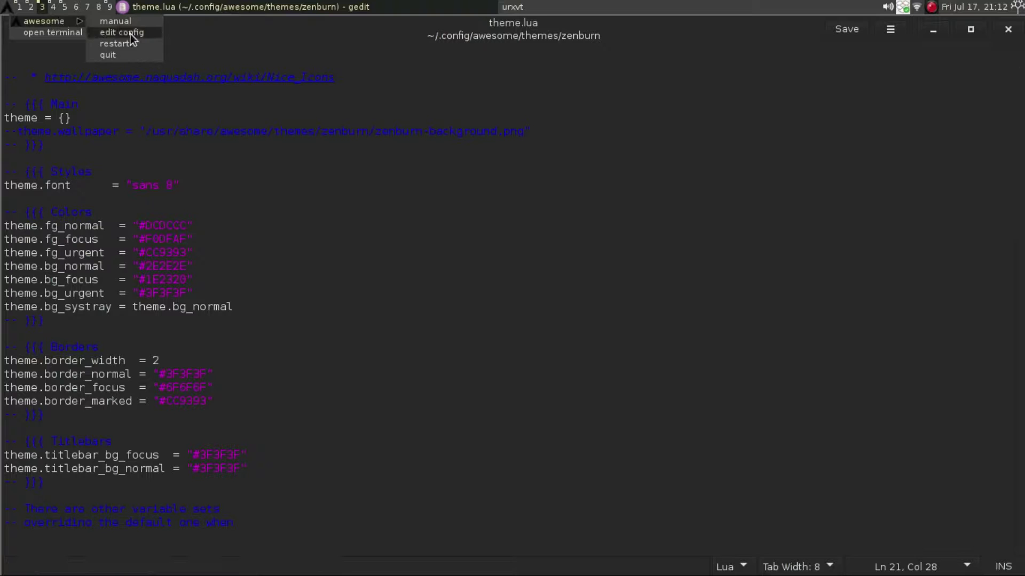
# Restart awesome to apply the theme, then pick black #000000 from the colour chart.
pyautogui.click(142, 44)
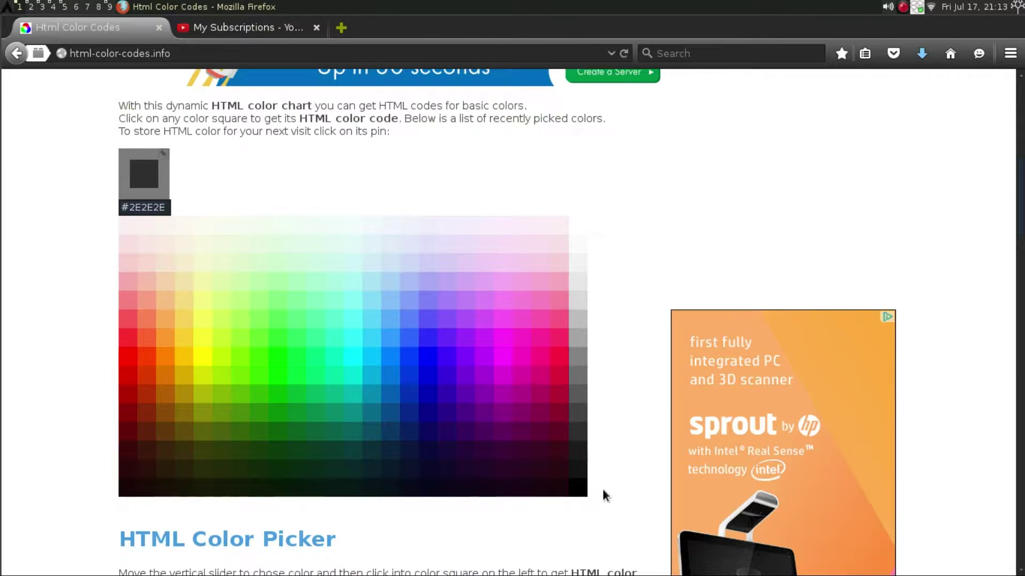
pyautogui.click(580, 492)
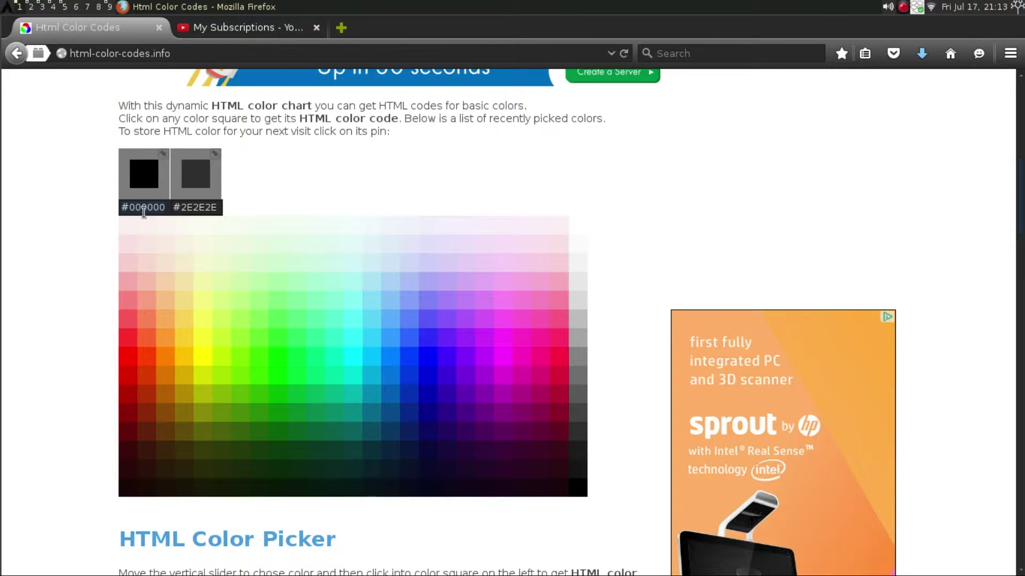
# Set theme.fg_normal to #000000 and theme.fg_urgent to #900000 in theme.lua.
pyautogui.press('super+1')
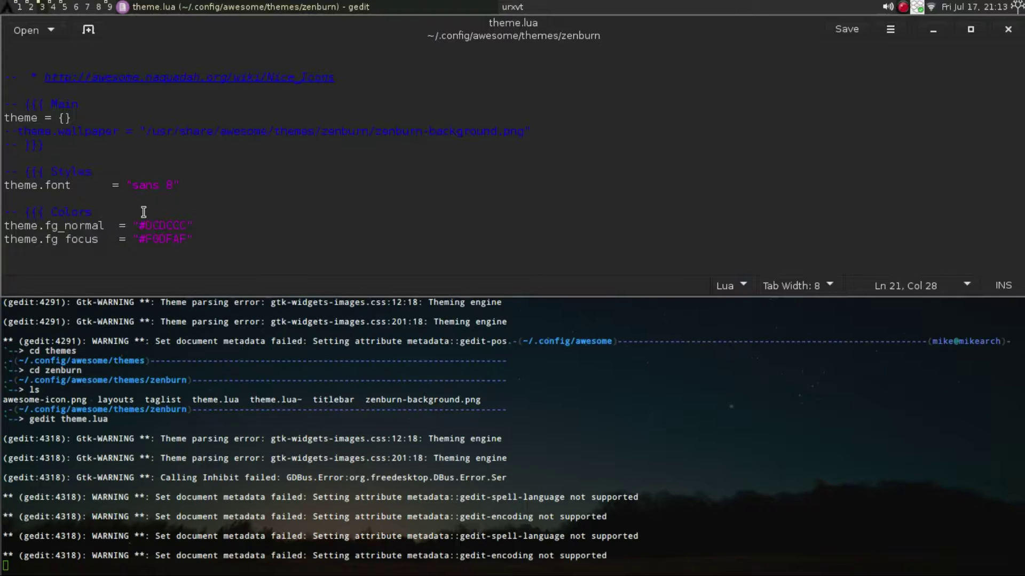
pyautogui.press('super+f')
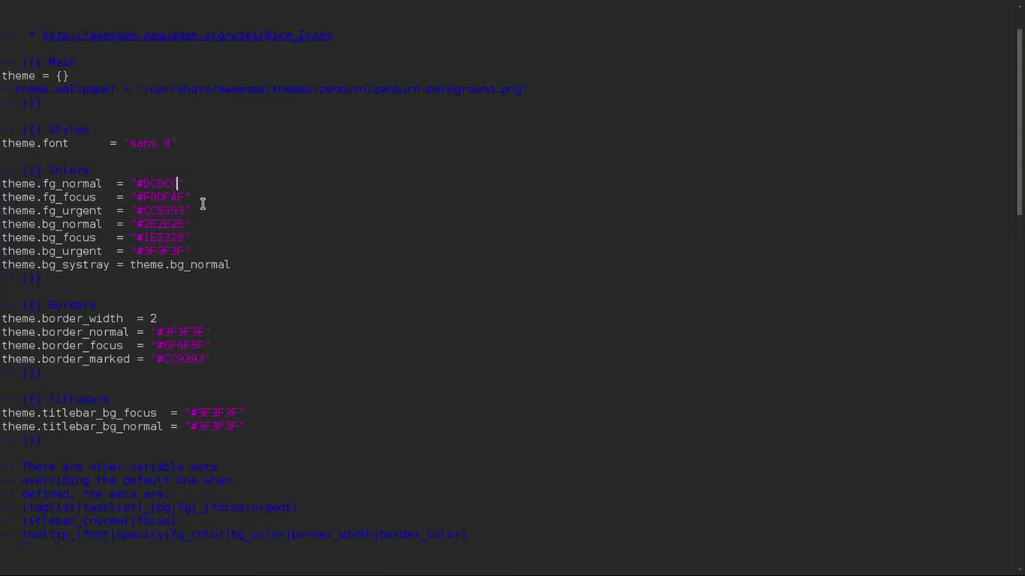
pyautogui.press('BackSpace')
pyautogui.press('BackSpace')
pyautogui.press('BackSpace')
pyautogui.press('BackSpace')
pyautogui.press('BackSpace')
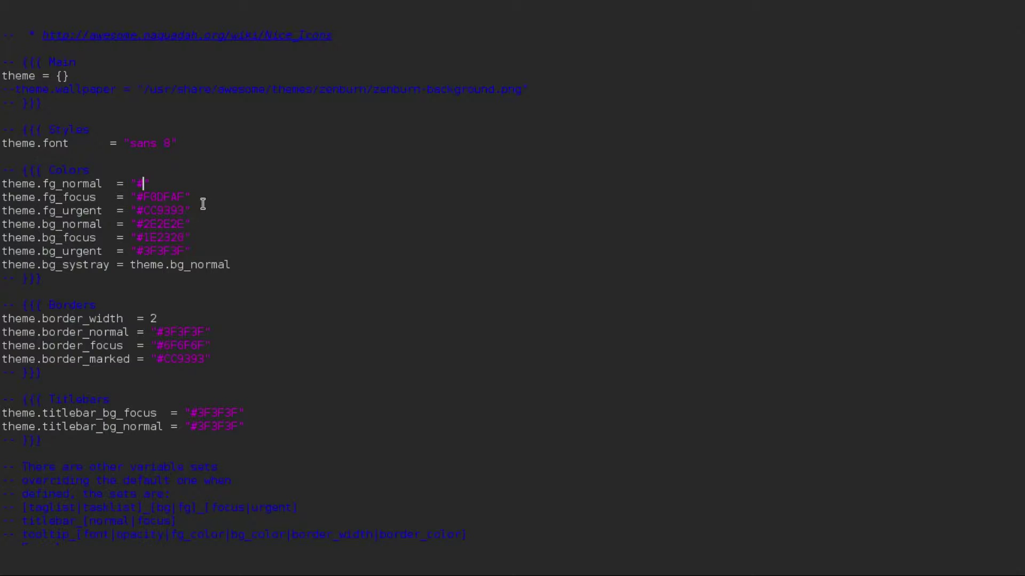
pyautogui.write('000000')
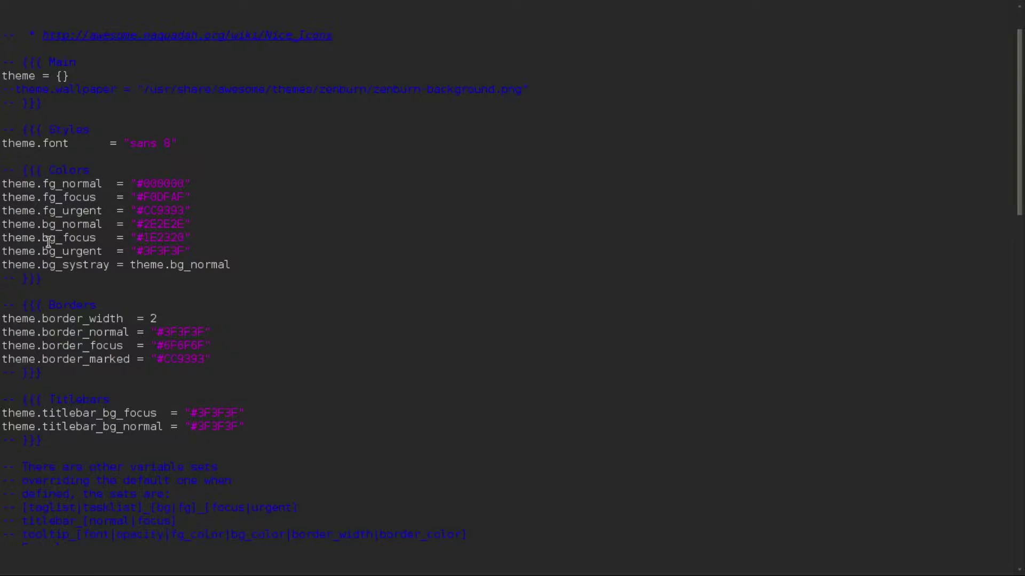
pyautogui.click(183, 211)
pyautogui.press('BackSpace')
pyautogui.press('BackSpace')
pyautogui.press('BackSpace')
pyautogui.press('BackSpace')
pyautogui.press('BackSpace')
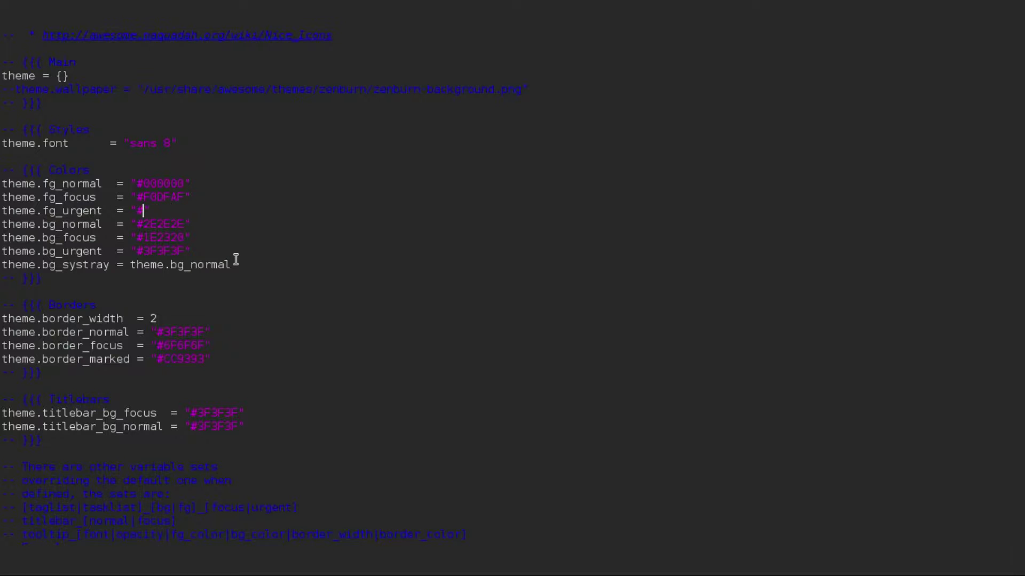
pyautogui.write('900000')
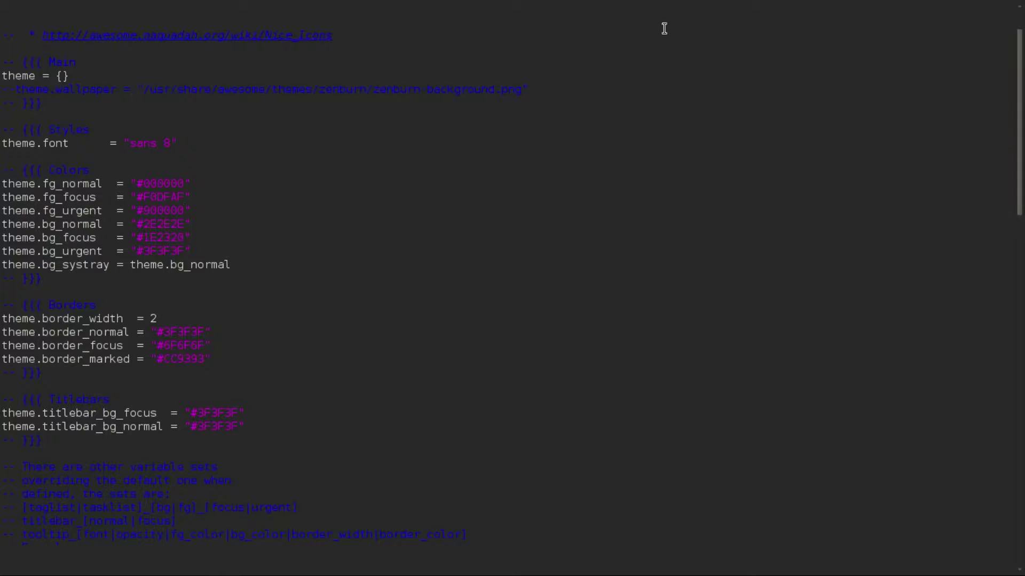
# Save theme.lua and restart awesome to apply the new text colours.
pyautogui.moveTo(693, 6)
pyautogui.press('F11')
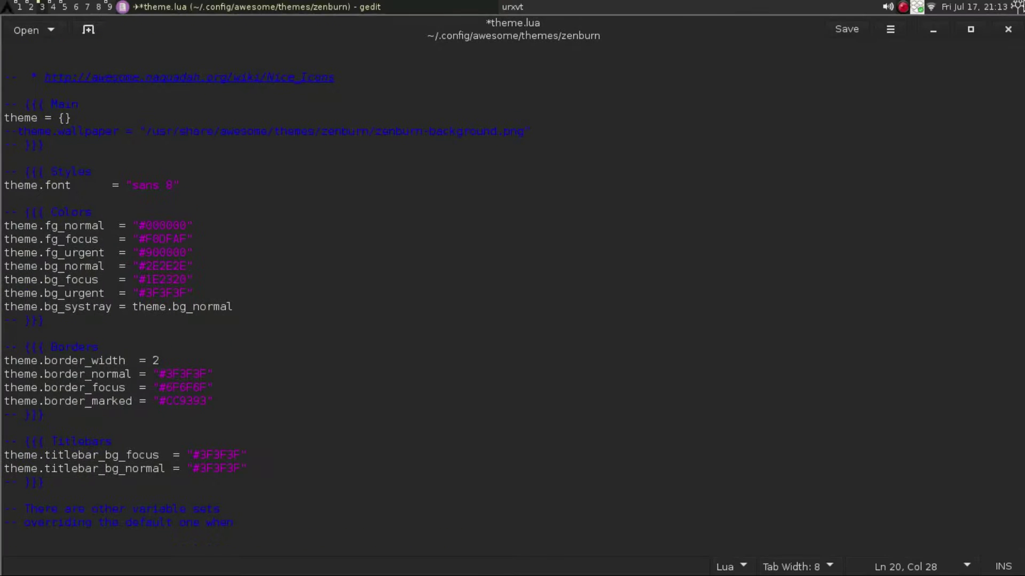
pyautogui.click(841, 34)
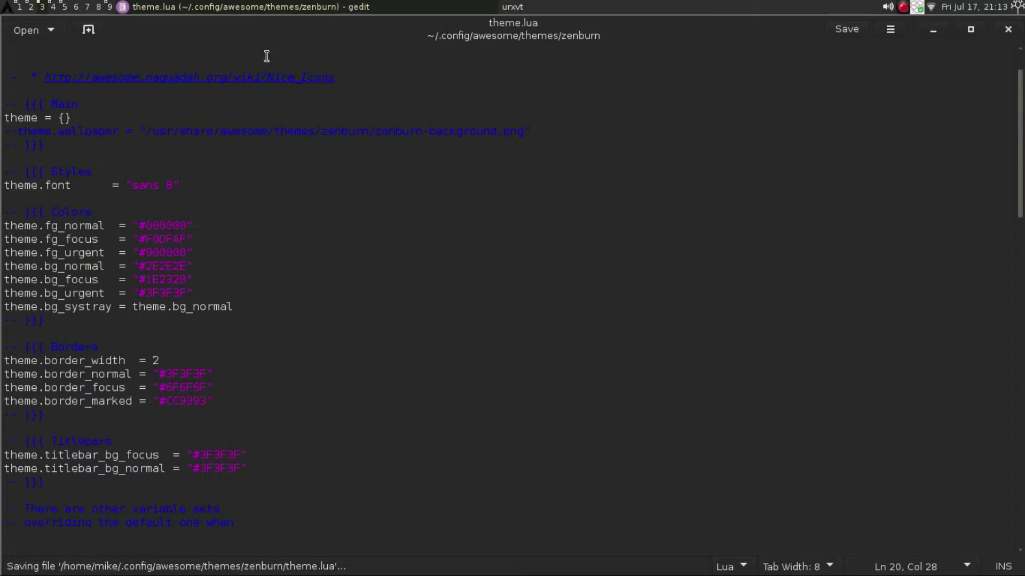
pyautogui.click(5, 7)
pyautogui.moveTo(56, 17)
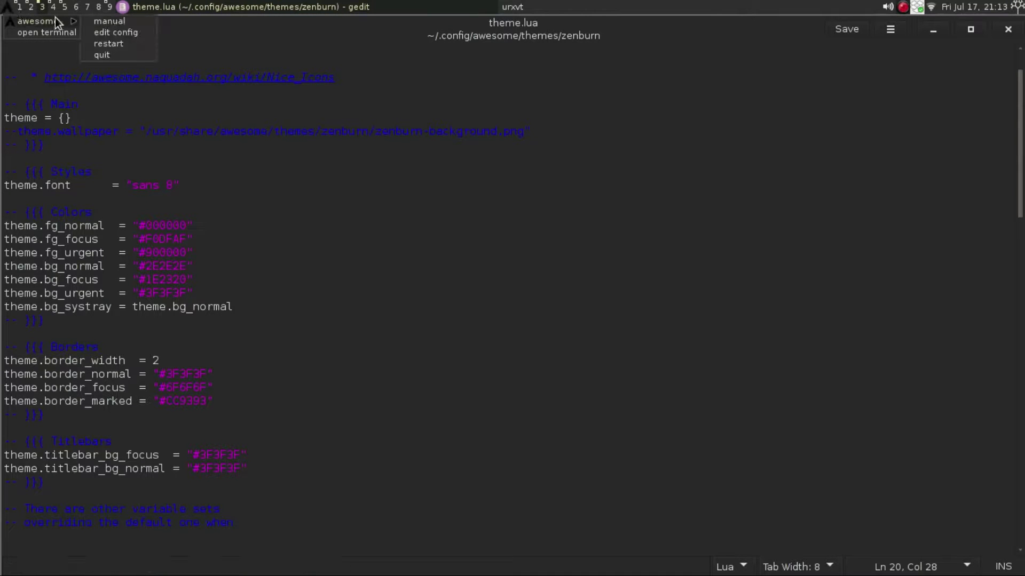
pyautogui.click(121, 43)
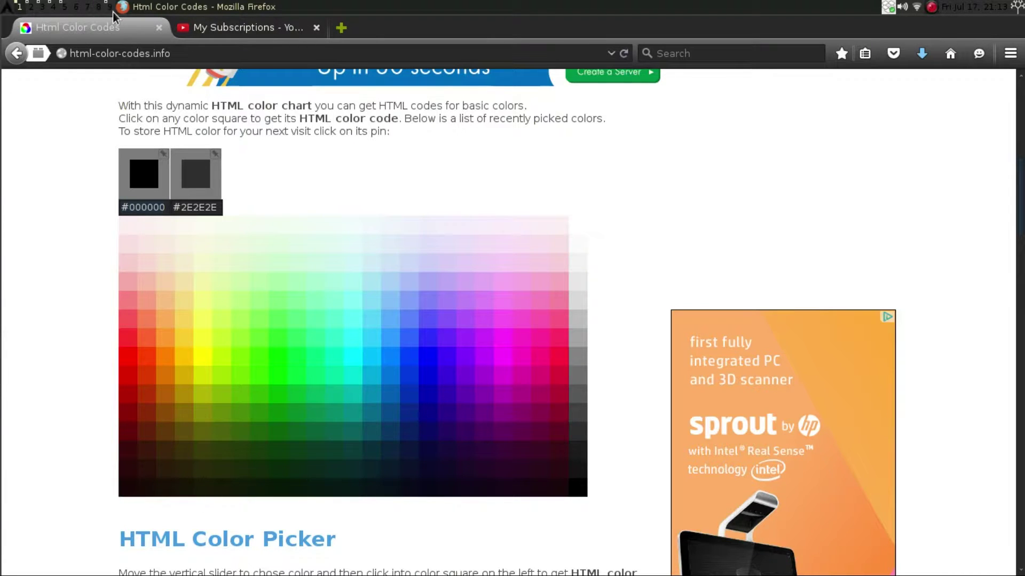
# Scroll the taglist to gedit's workspace and make theme.lua fill the screen.
pyautogui.scroll(4, 113, 12)
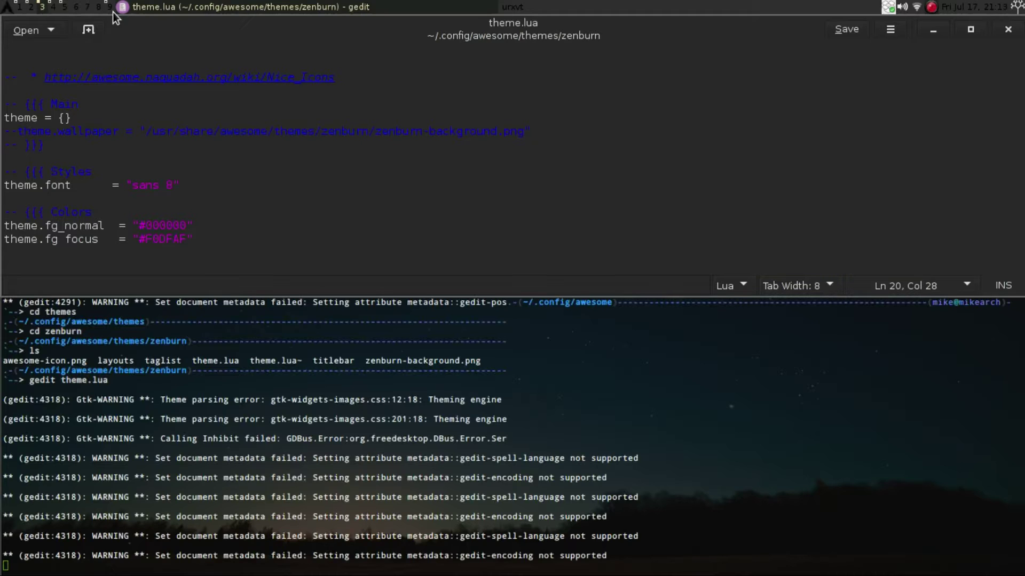
pyautogui.scroll(-2, 113, 12)
pyautogui.press('super+f')
pyautogui.press('super+f')
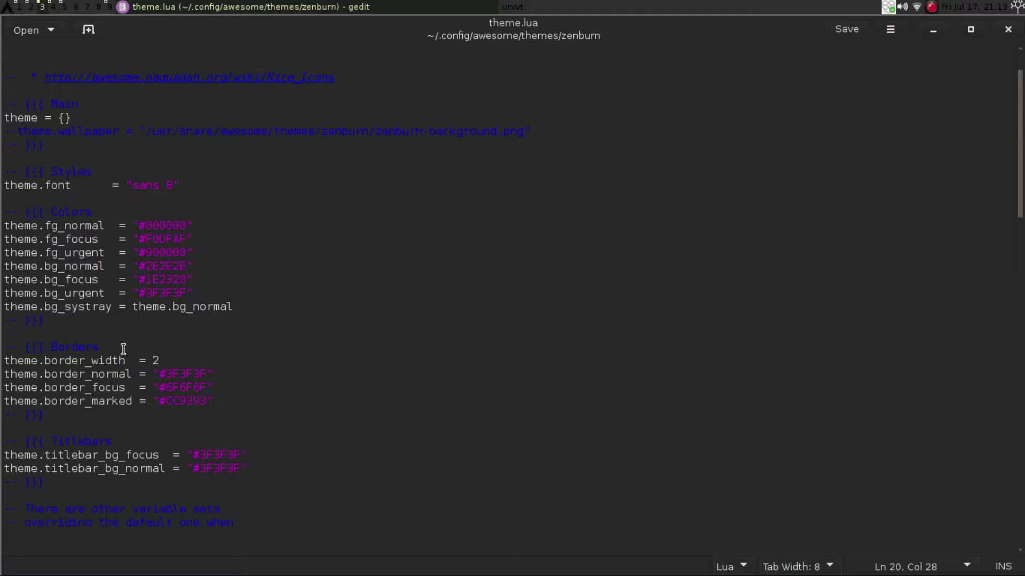
# Change theme.border_width from 2 to 1 in theme.lua.
pyautogui.click(172, 358)
pyautogui.press('BackSpace')
pyautogui.write('1')
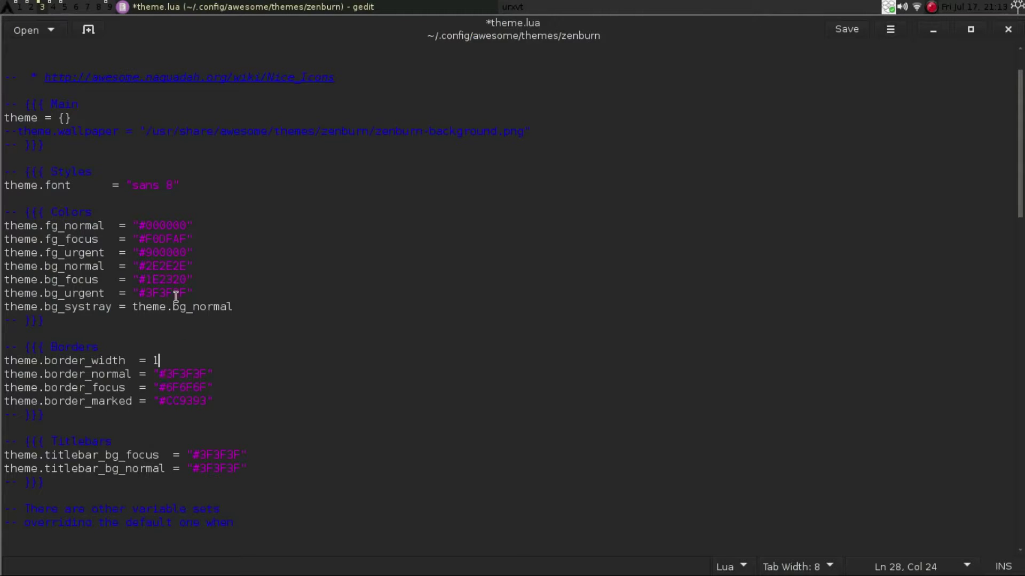
pyautogui.scroll(-4, 1021, 217)
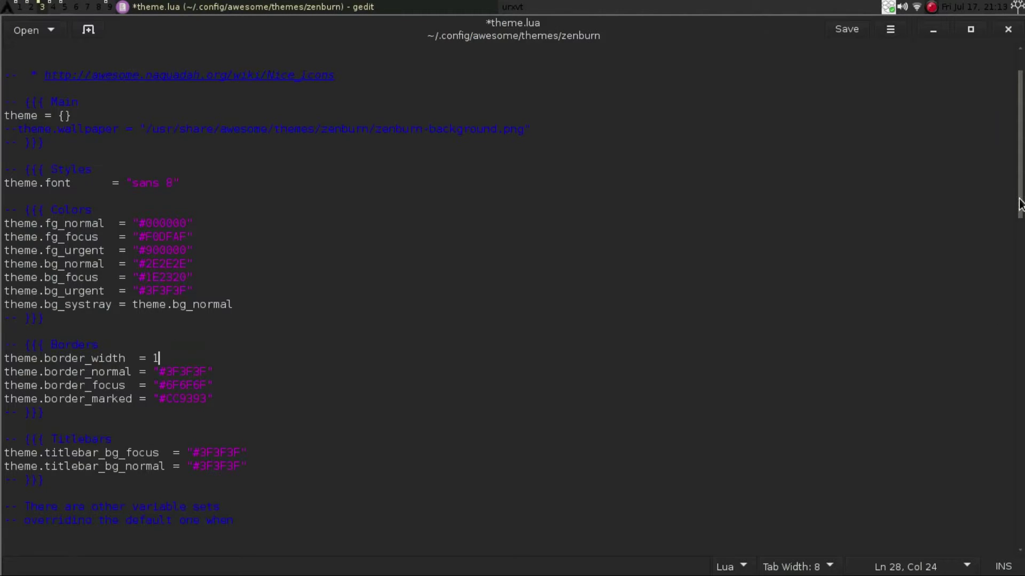
pyautogui.moveTo(1021, 305); pyautogui.dragTo(1022, 387)
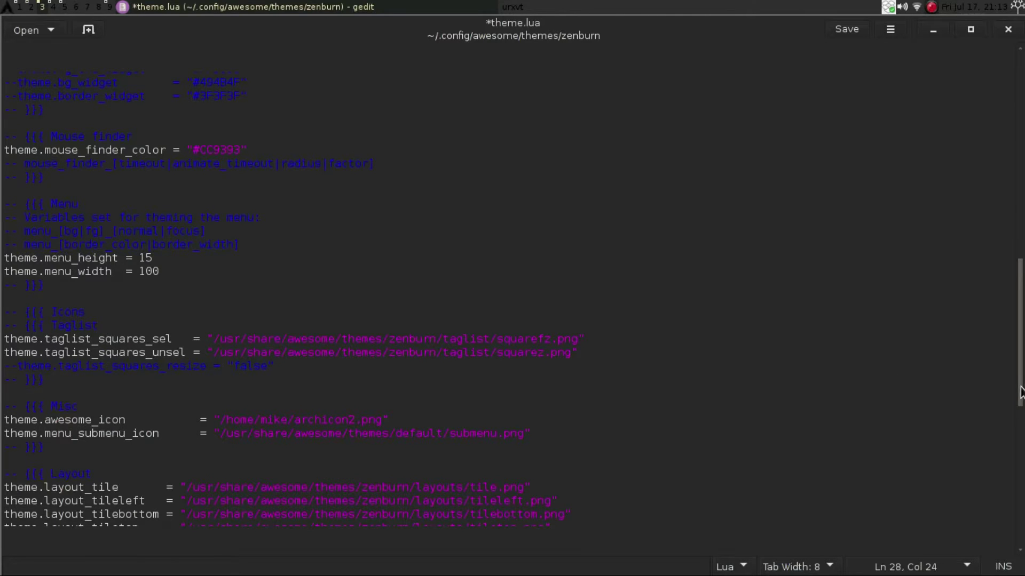
pyautogui.moveTo(1022, 395); pyautogui.dragTo(1022, 192)
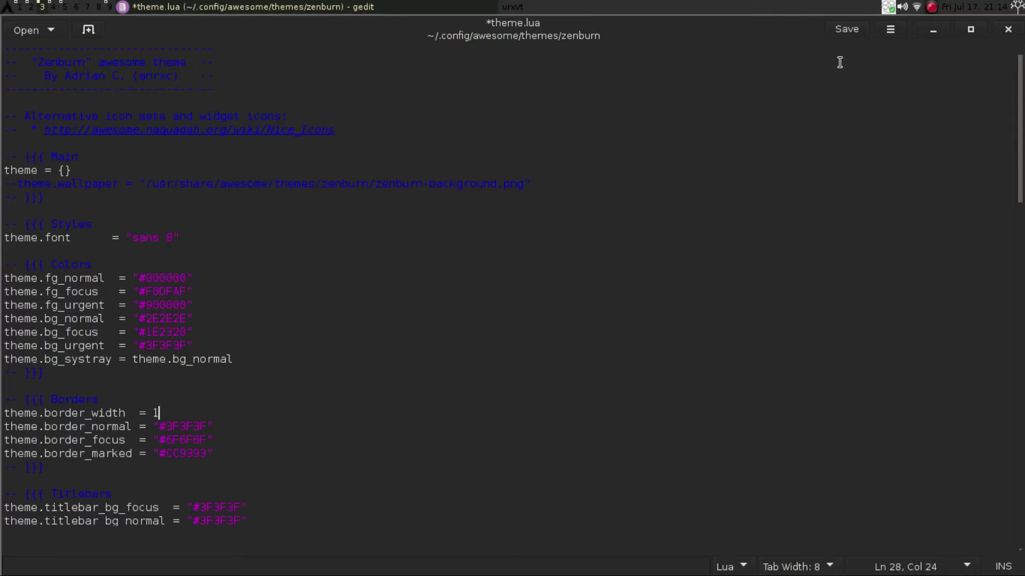
# Save theme.lua and restart awesome to apply the 1px border.
pyautogui.click(848, 30)
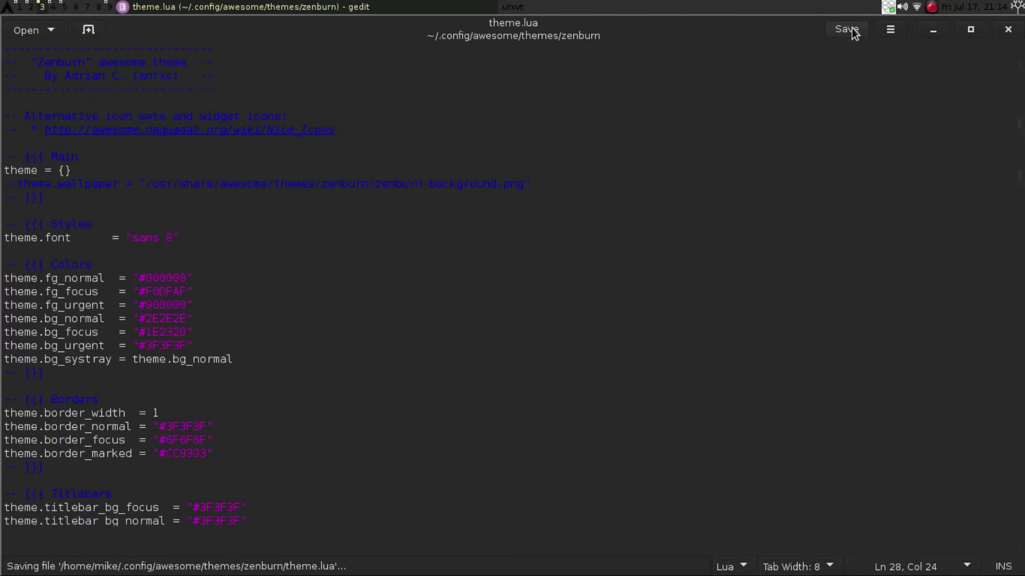
pyautogui.click(9, 6)
pyautogui.moveTo(39, 25)
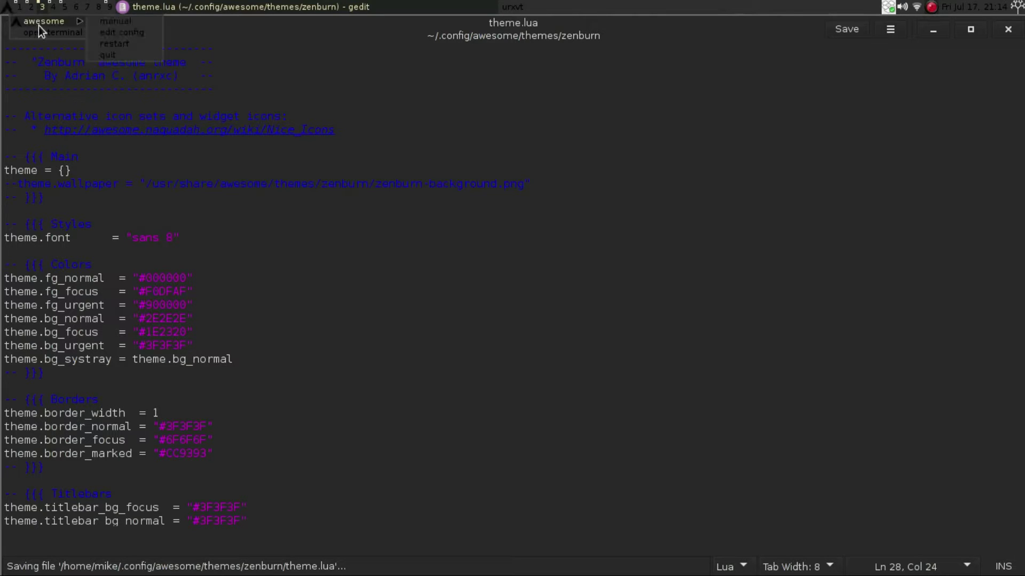
pyautogui.click(129, 44)
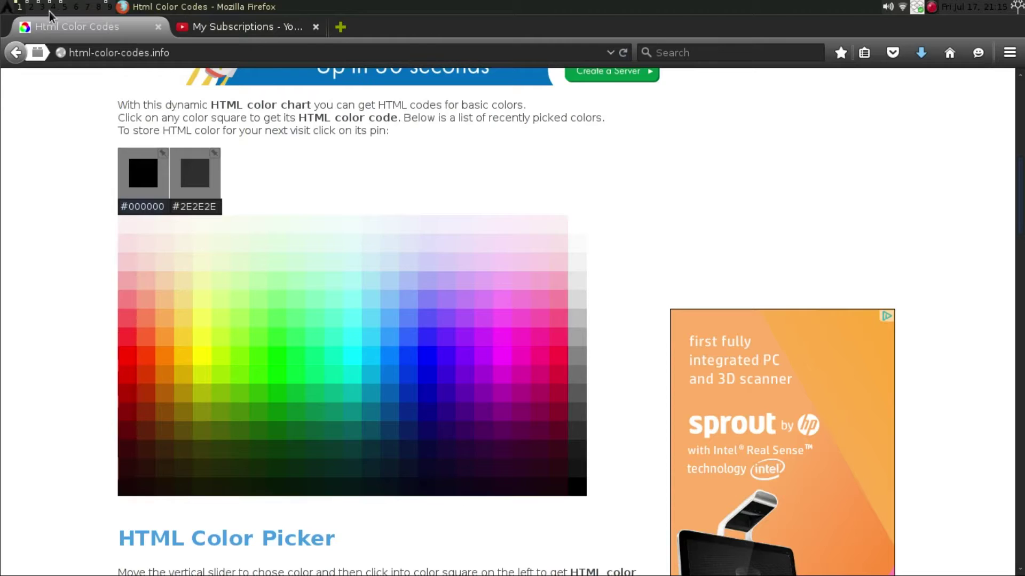
# Switch to empty tag 6 to view the starry-night wallpaper and dark top bar.
pyautogui.click(76, 6)
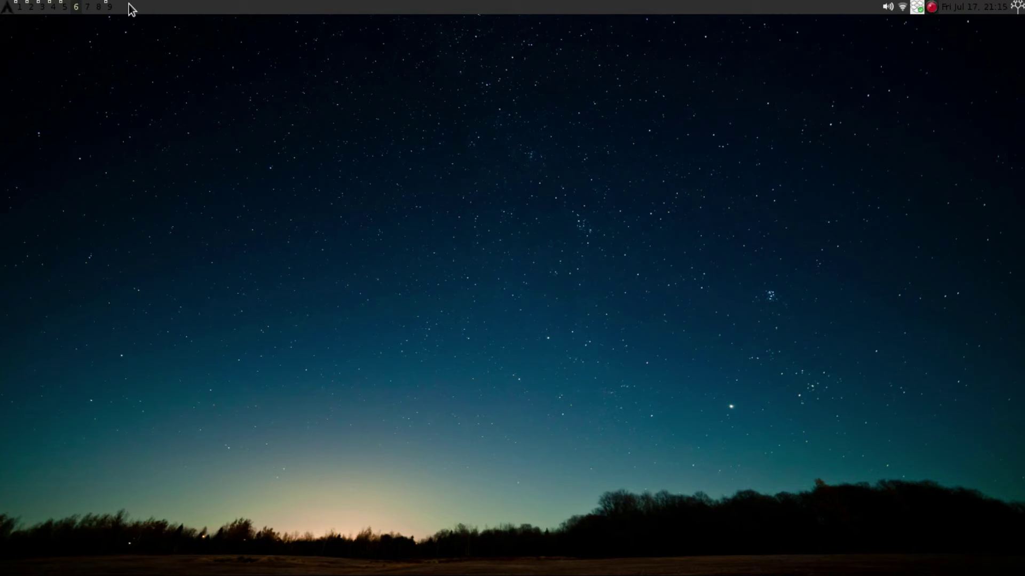
pyautogui.rightClick(292, 180)
pyautogui.moveTo(334, 188)
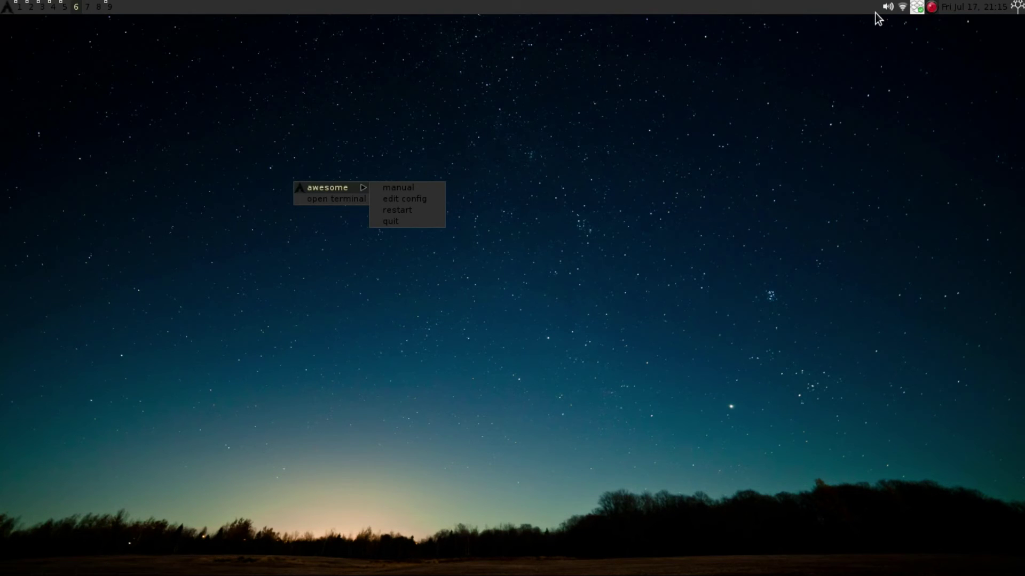
pyautogui.moveTo(905, 11)
pyautogui.click(7, 9)
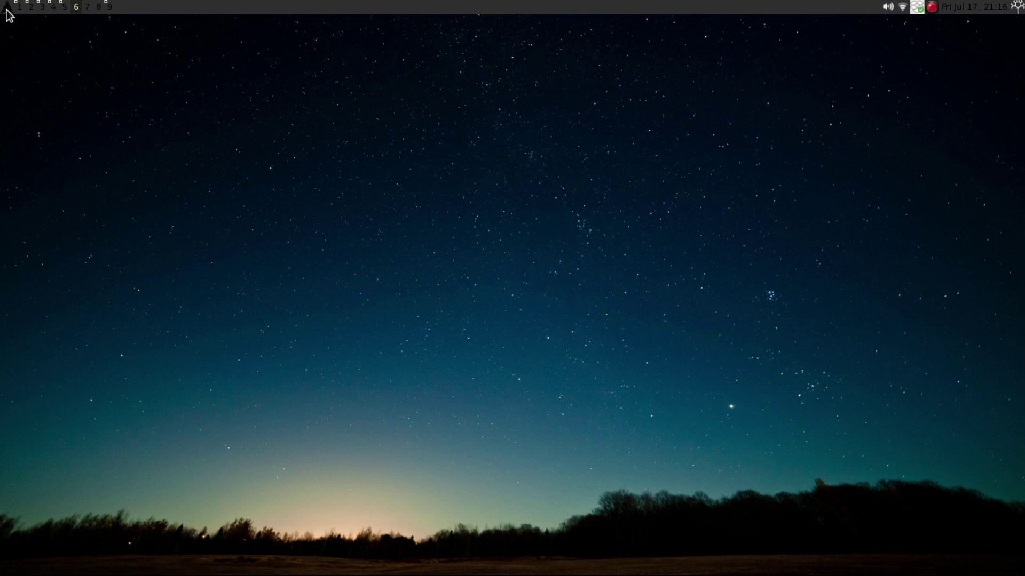